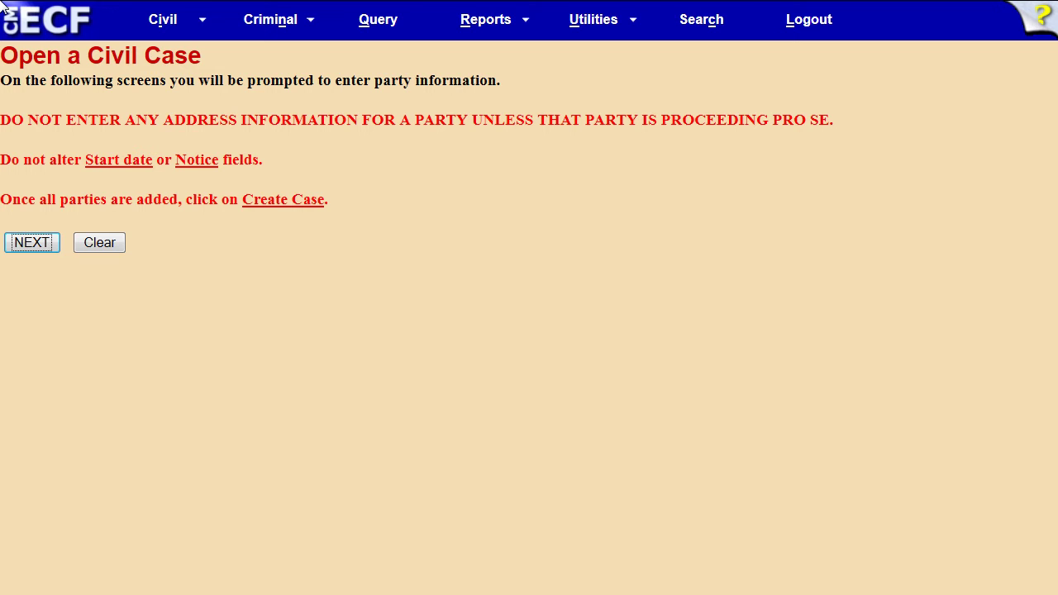
Step: Continue from the Open a Civil Case instructions page to the party entry screen
left_click(23, 241)
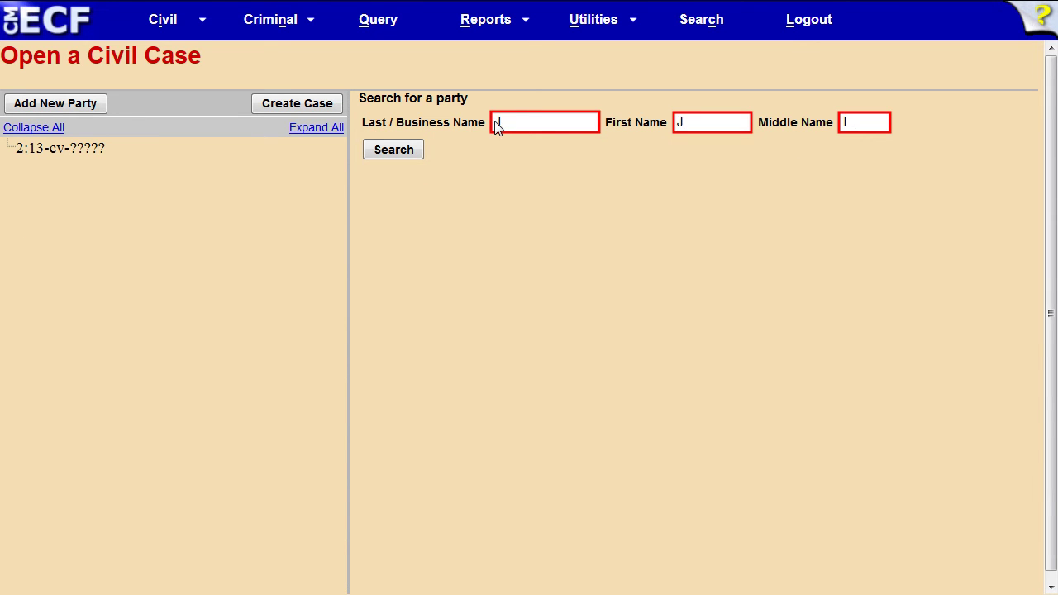
Step: Search existing parties for the minor's initials and, with no match, start a new party record
left_click(394, 151)
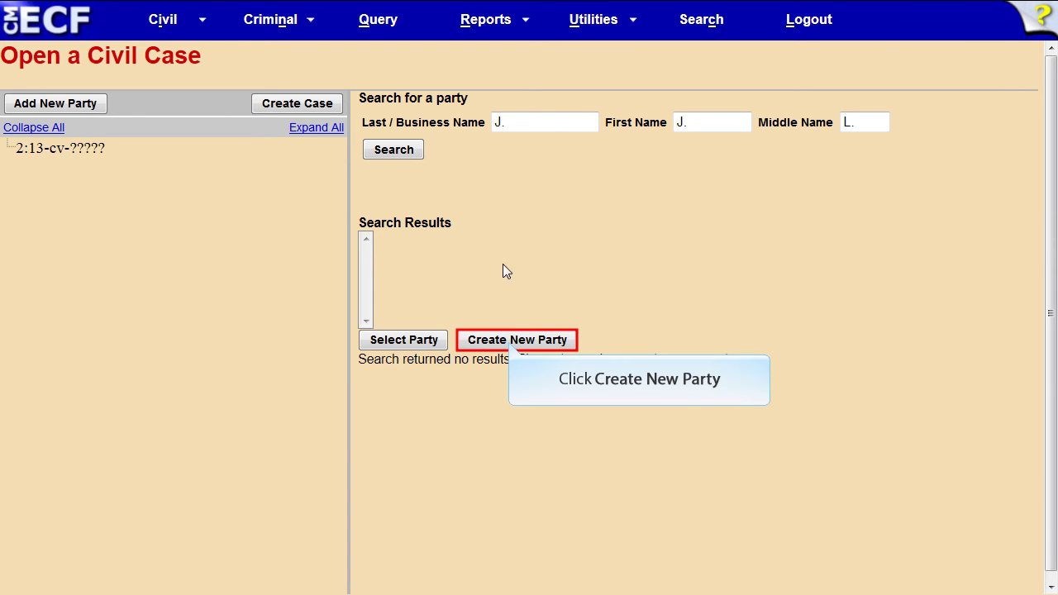
left_click(509, 340)
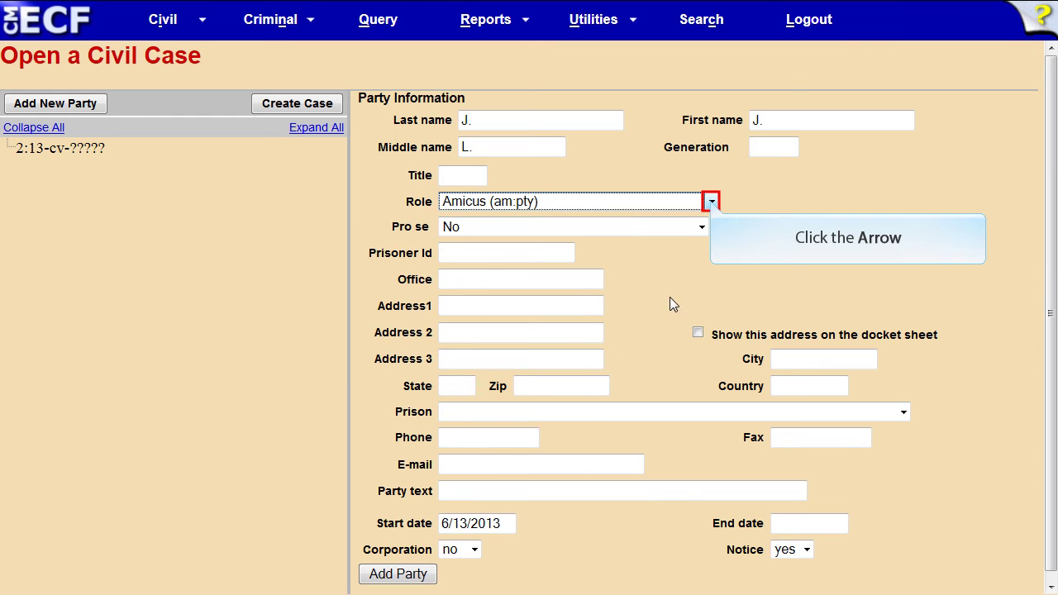
Step: Add the minor as Plaintiff (pla:pty) with party text 'a minor, by and through his Guardian ad Litem', followed by the guardian's name
left_click(711, 202)
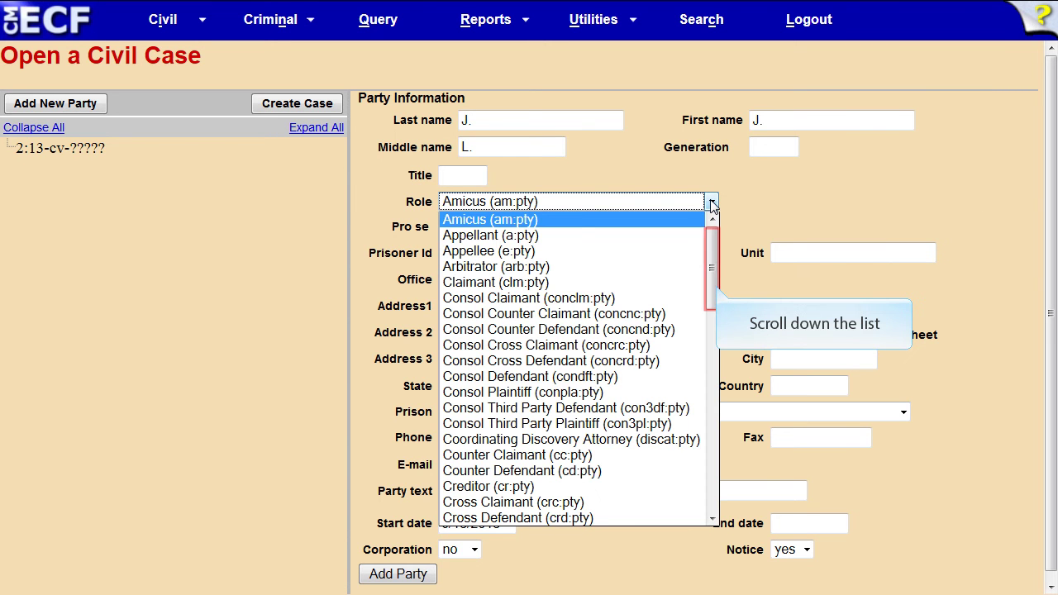
left_click(714, 271)
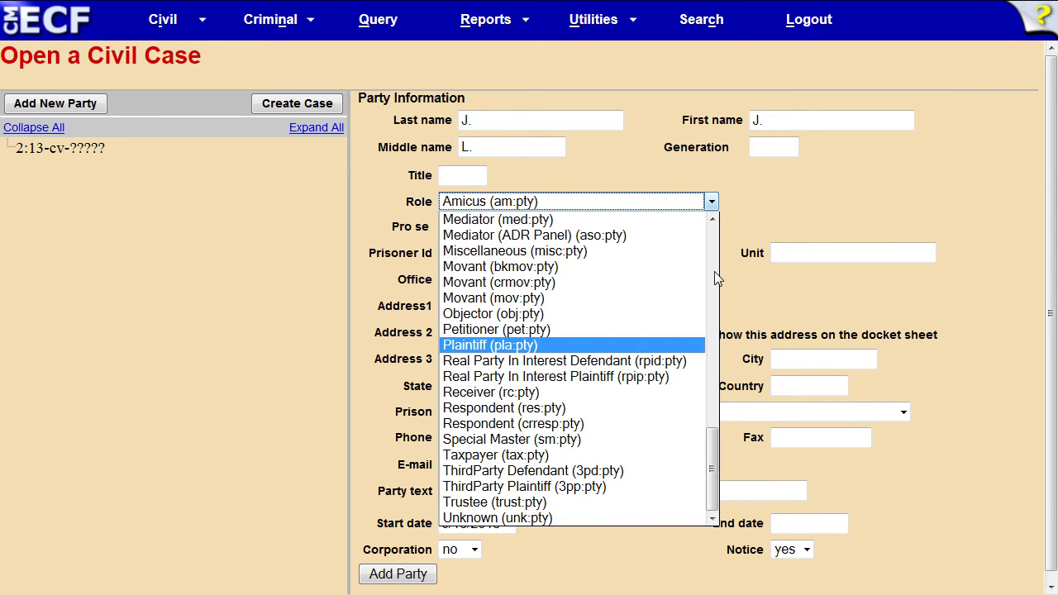
left_click(478, 345)
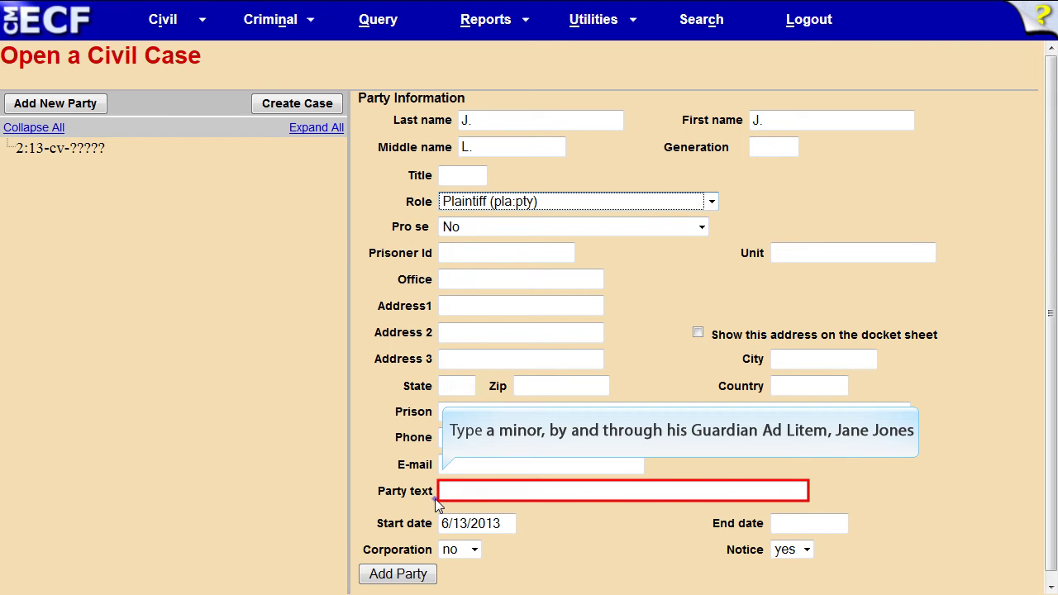
type("a minor, by and through his Guardian ad Litem, Jane Jones")
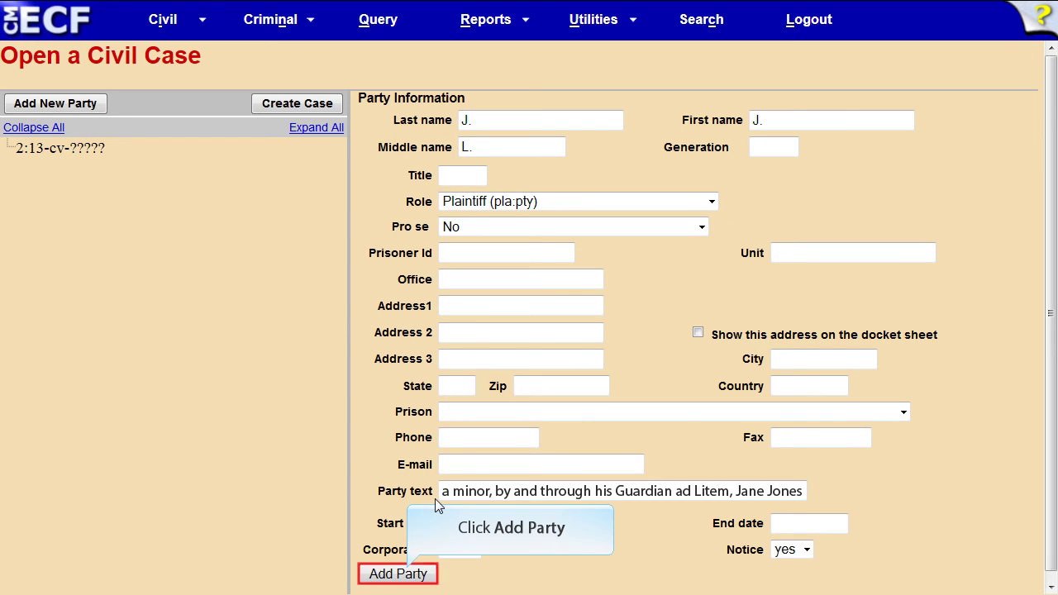
left_click(399, 574)
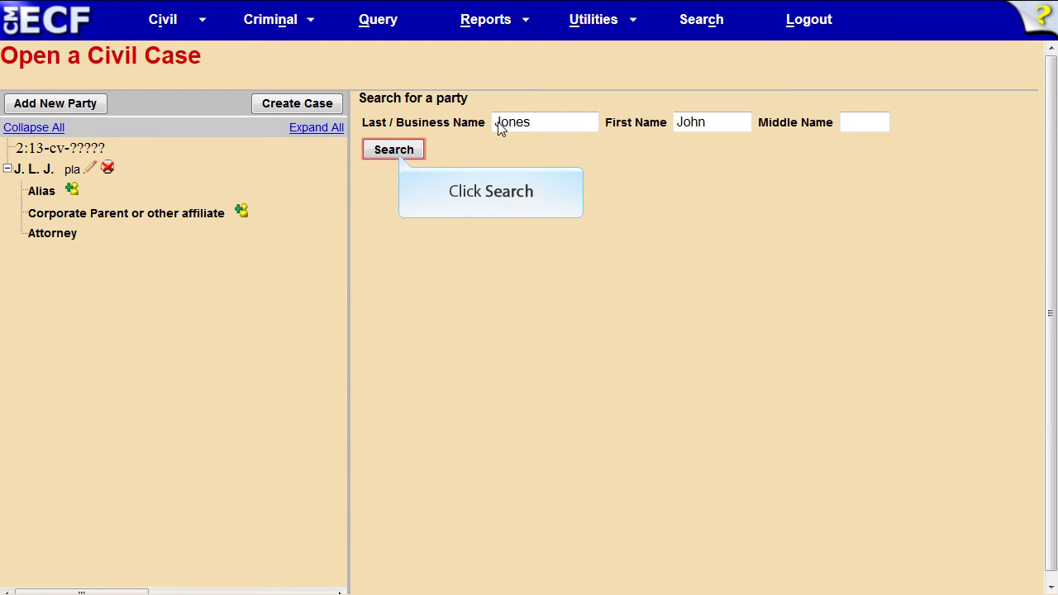
Step: Find the adult plaintiff's existing party record, check its address, and select it
left_click(395, 151)
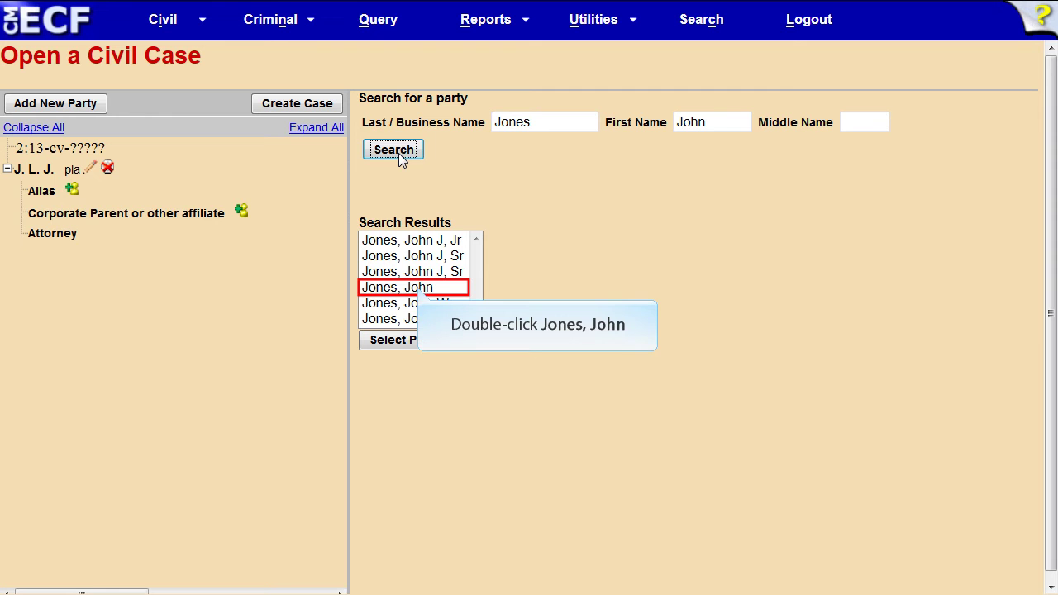
double_click(419, 288)
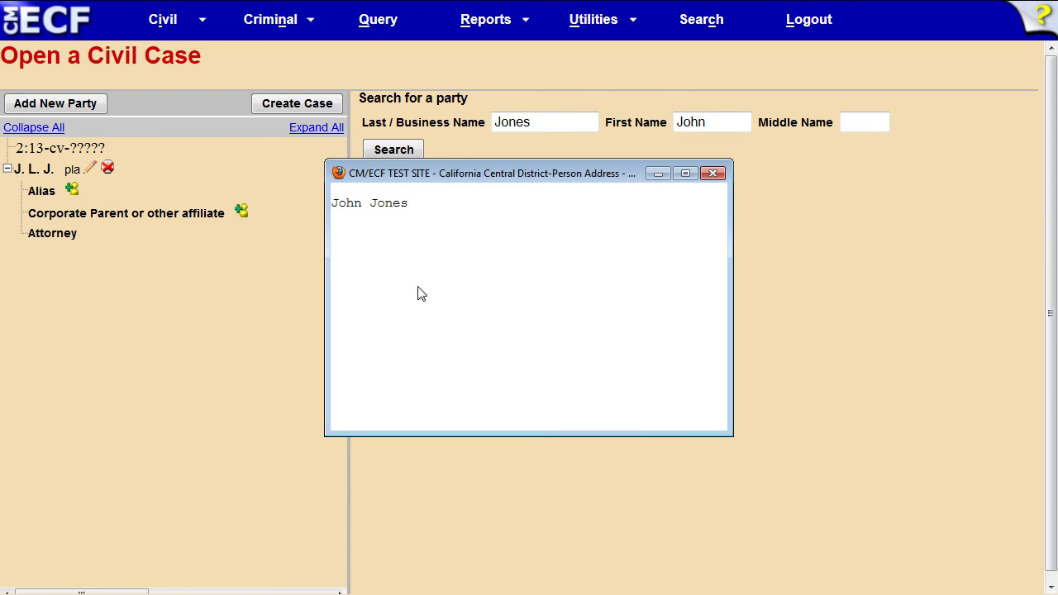
left_click(714, 173)
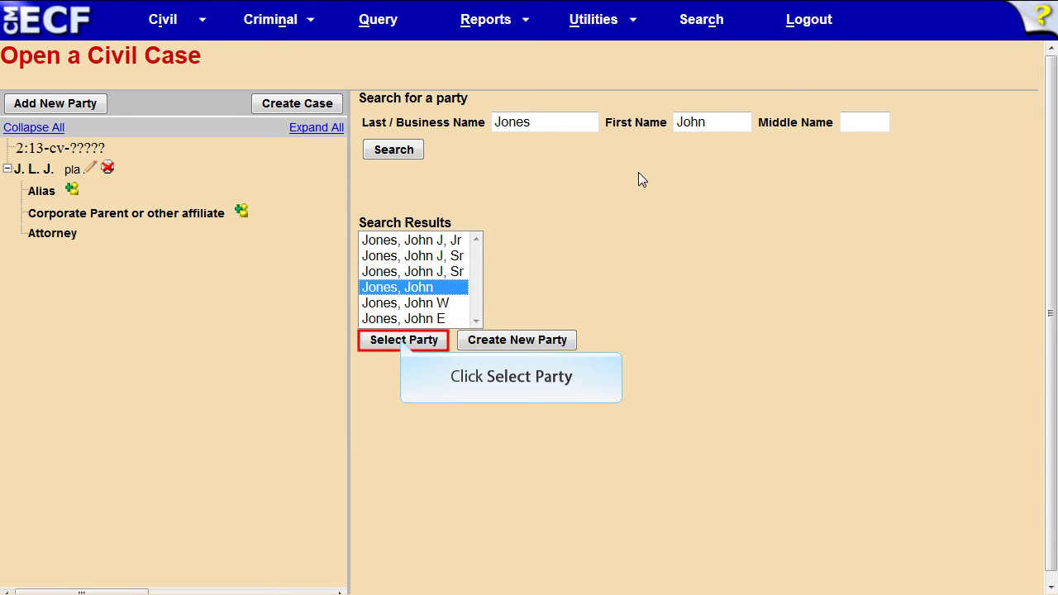
left_click(404, 341)
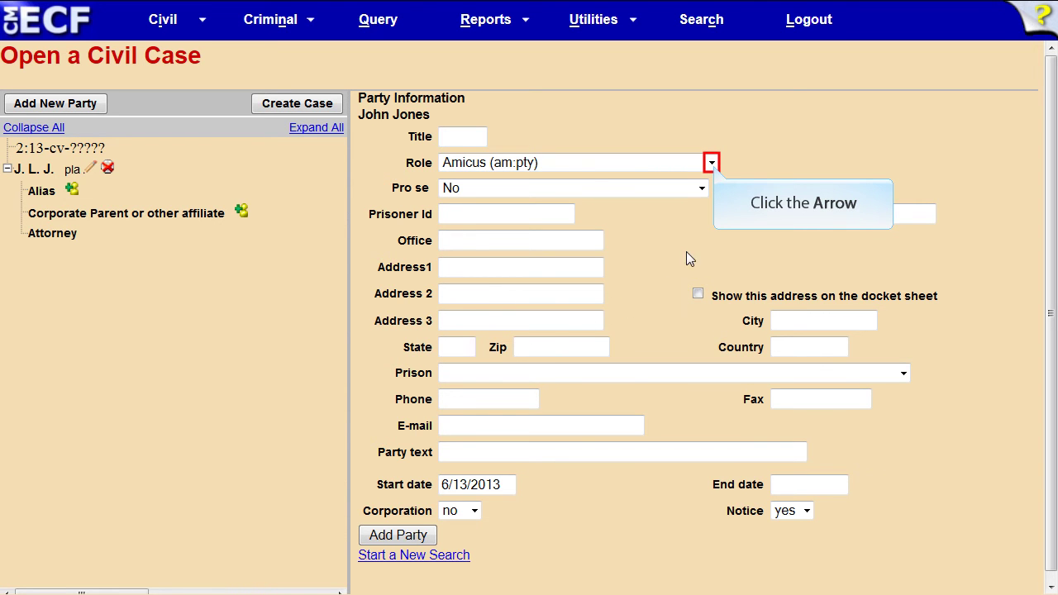
Step: Give the existing adult party the Plaintiff (pla:pty) role and add him to the case
left_click(713, 165)
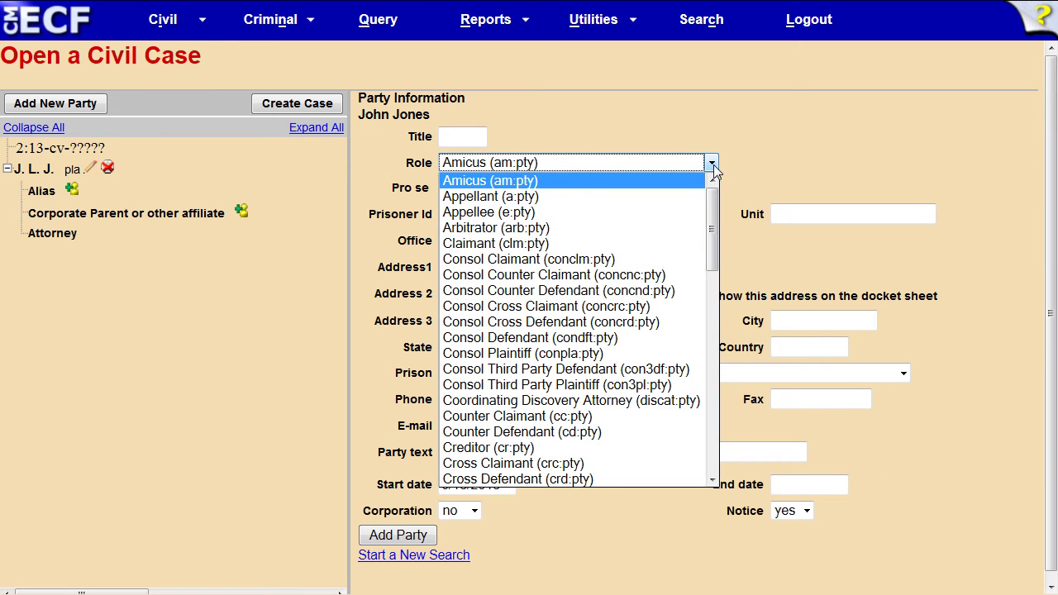
left_click(711, 234)
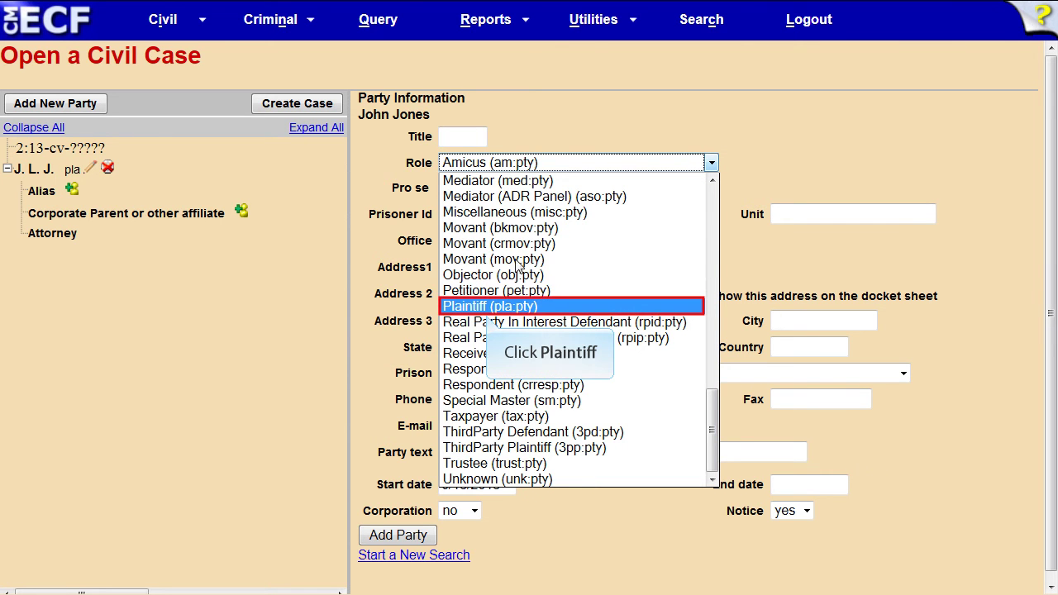
left_click(487, 306)
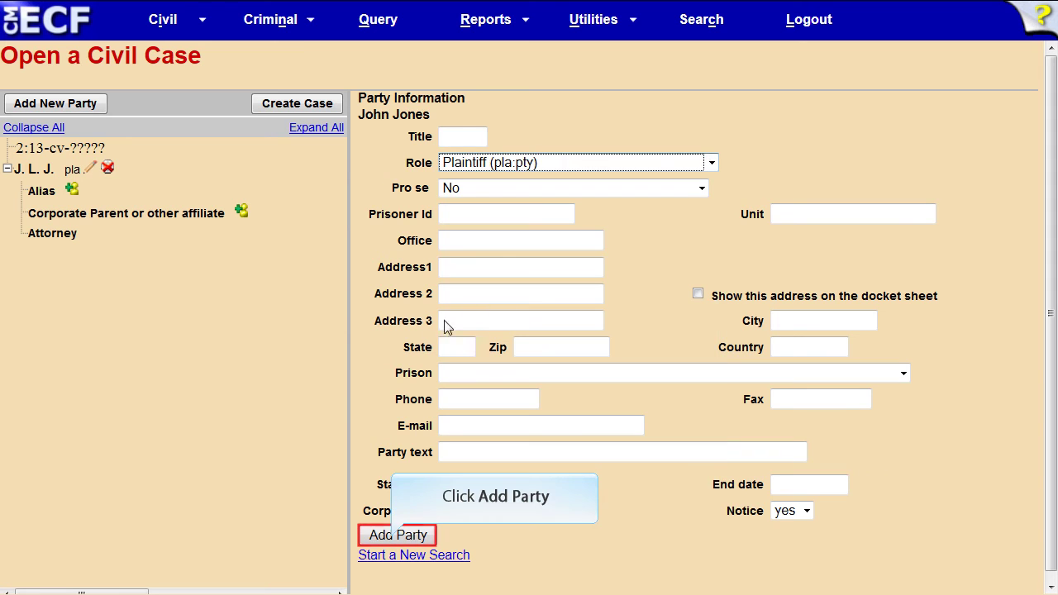
left_click(394, 538)
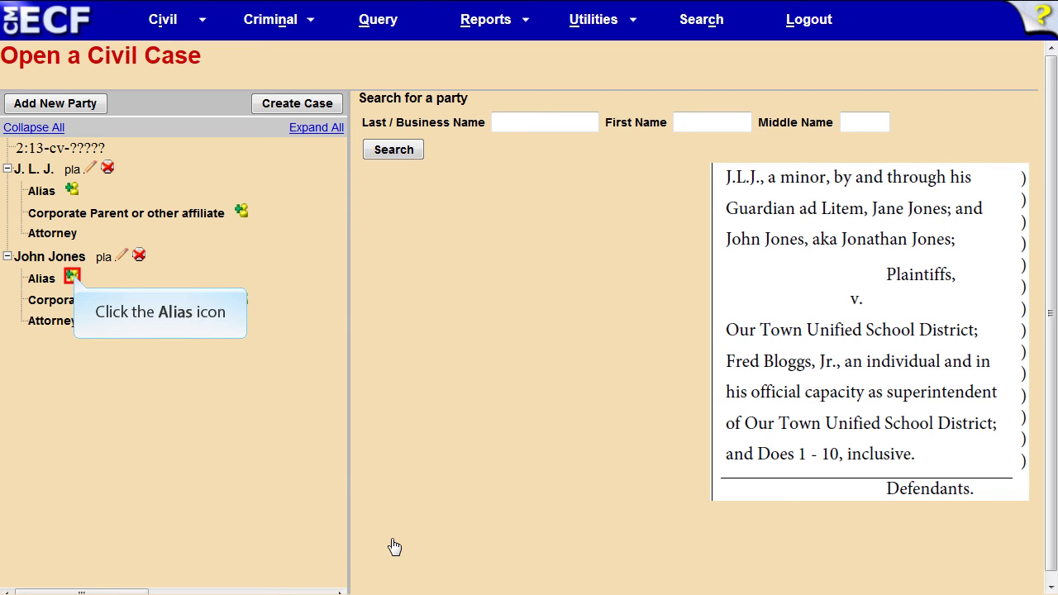
Step: Search aliases by the plaintiff's last name, check the match's address, and select it as his alias
left_click(72, 277)
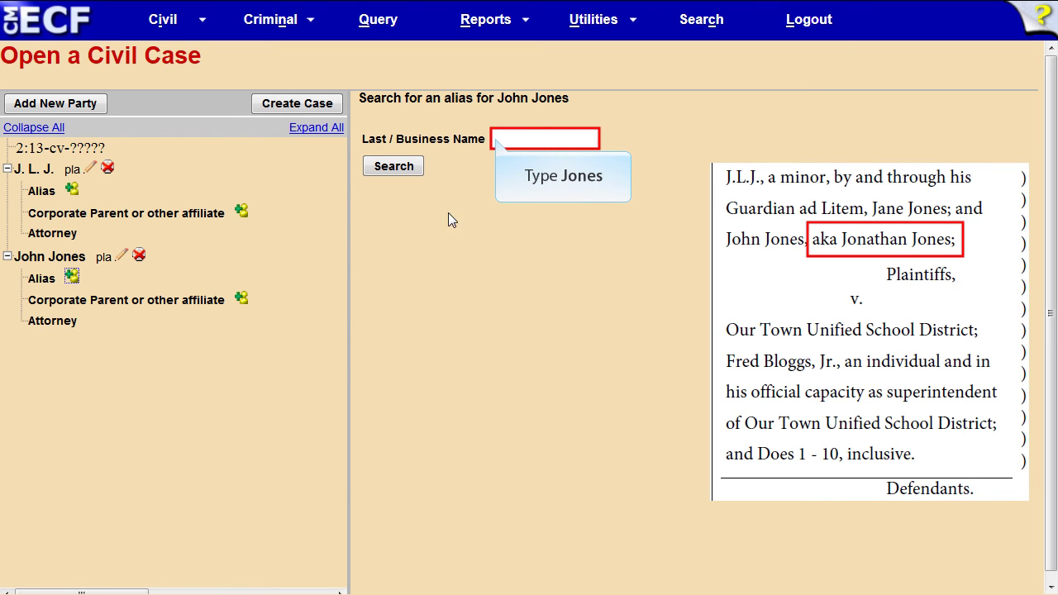
type("Jones")
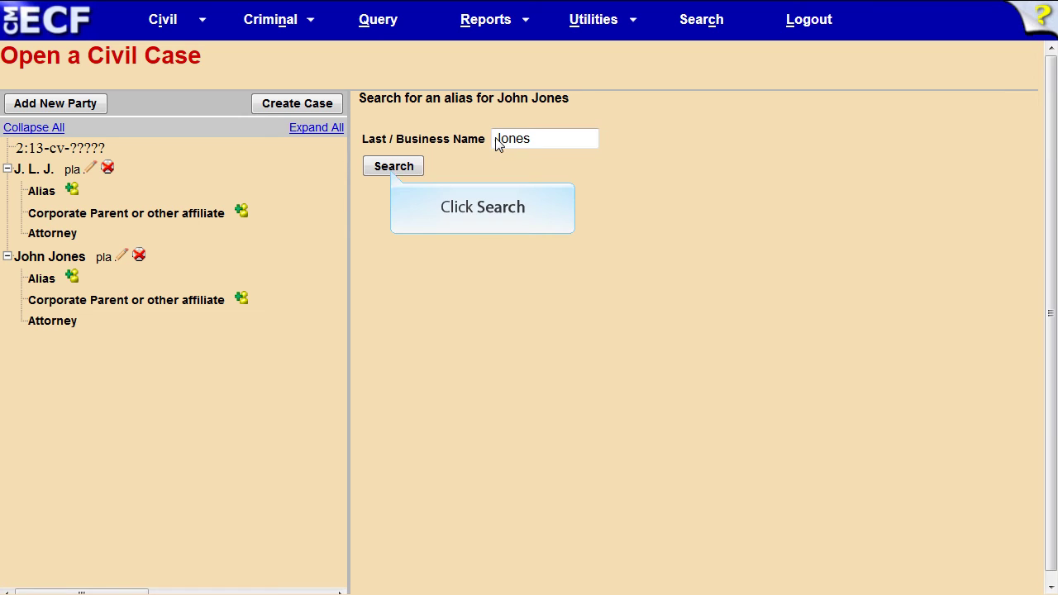
left_click(393, 168)
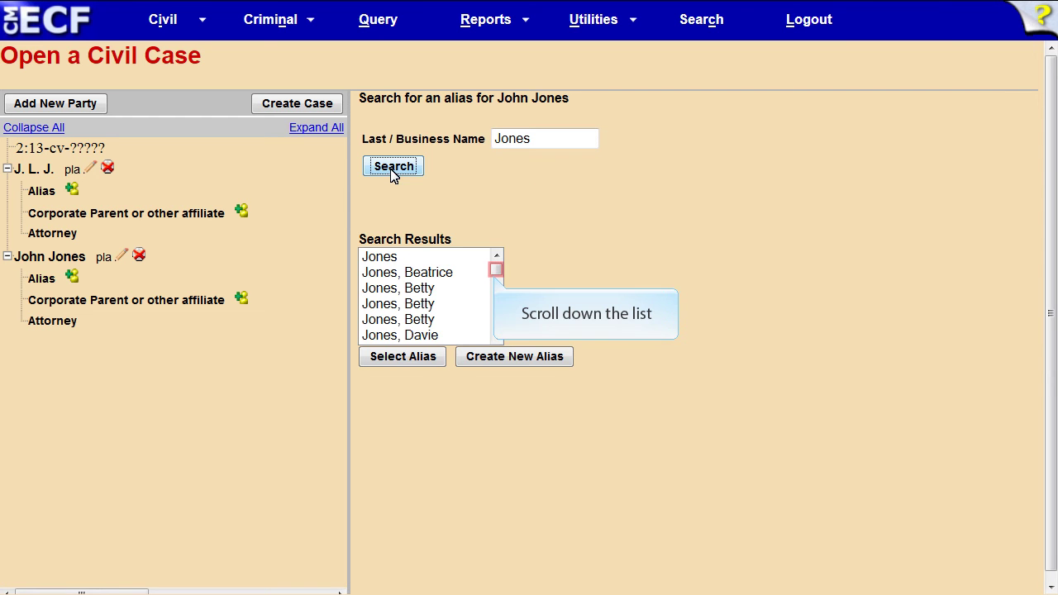
left_click(495, 271)
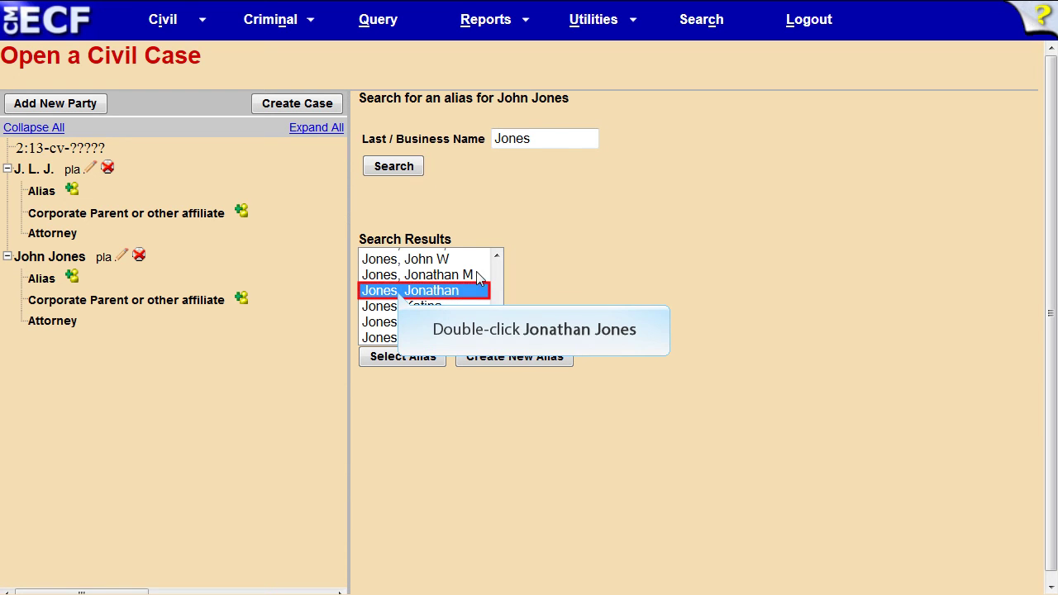
double_click(400, 294)
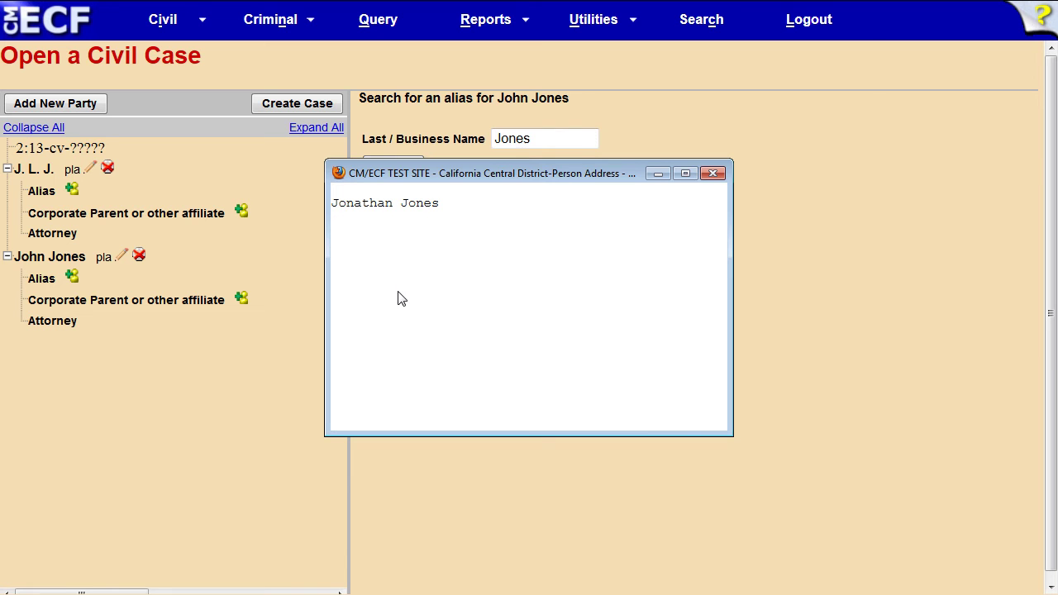
left_click(715, 175)
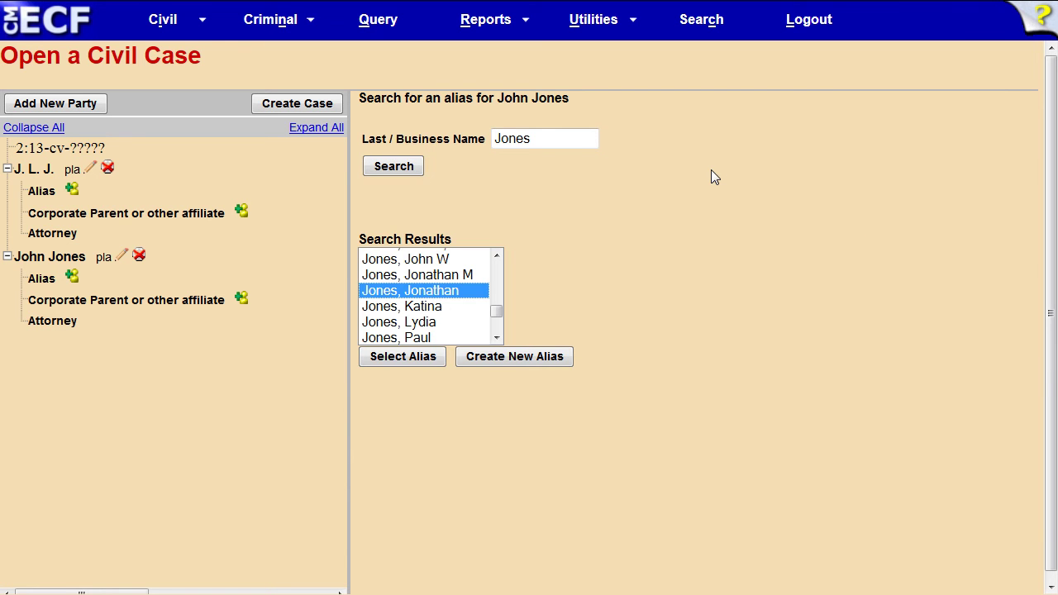
left_click(405, 357)
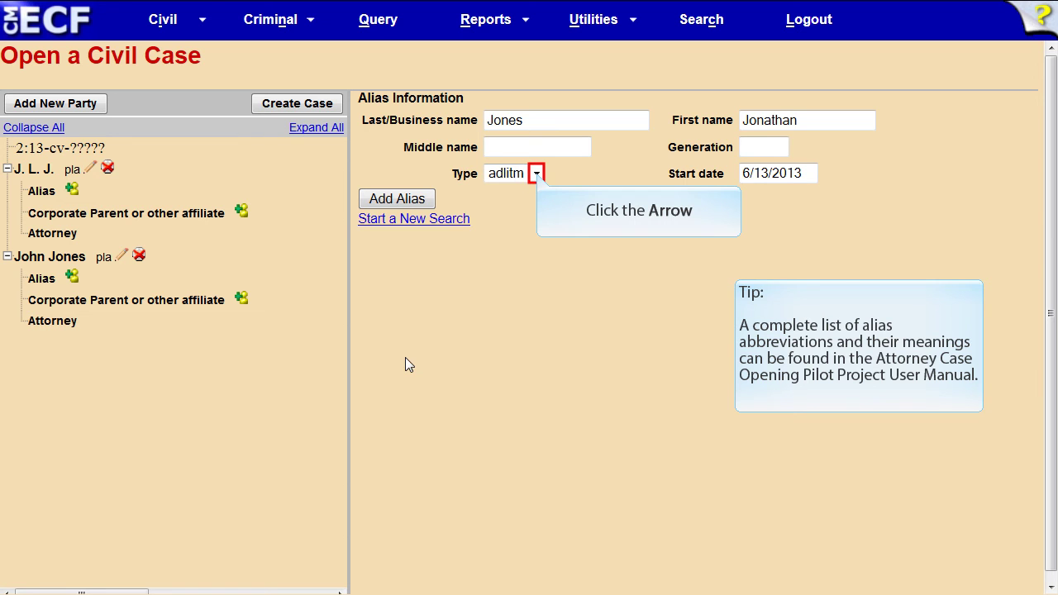
Step: Set the alias type to aka and attach the alias to the adult plaintiff
left_click(536, 174)
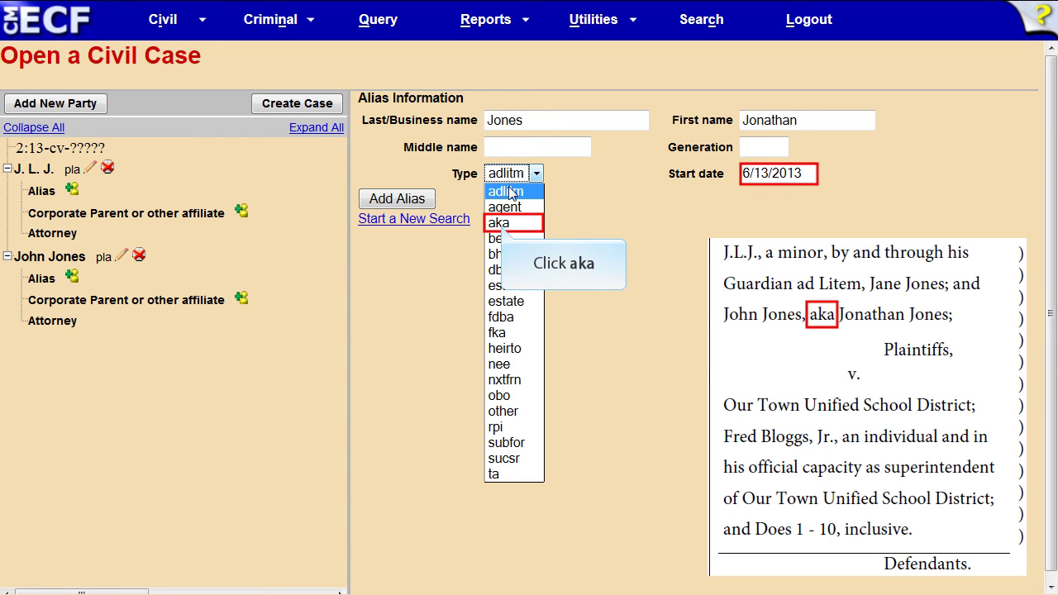
left_click(500, 223)
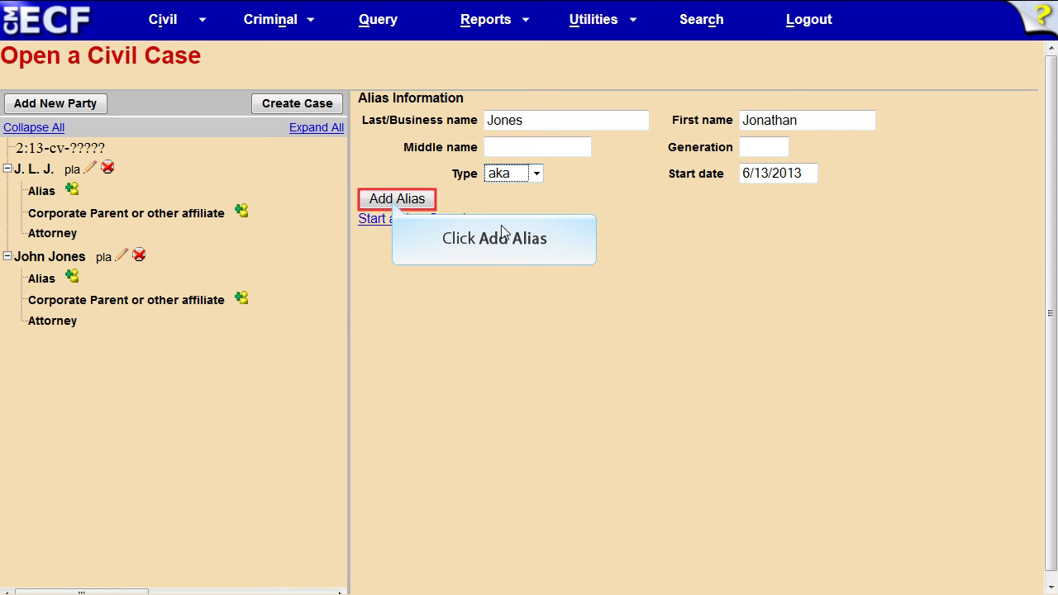
left_click(395, 200)
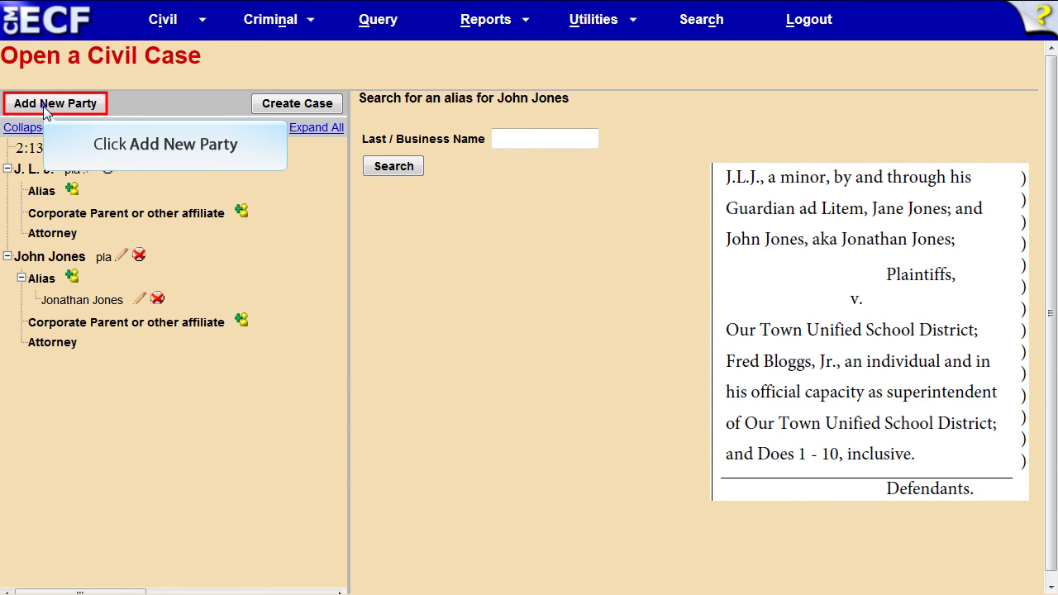
Step: Search for 'Our Town Unified', check the school district's address, and select it
left_click(43, 106)
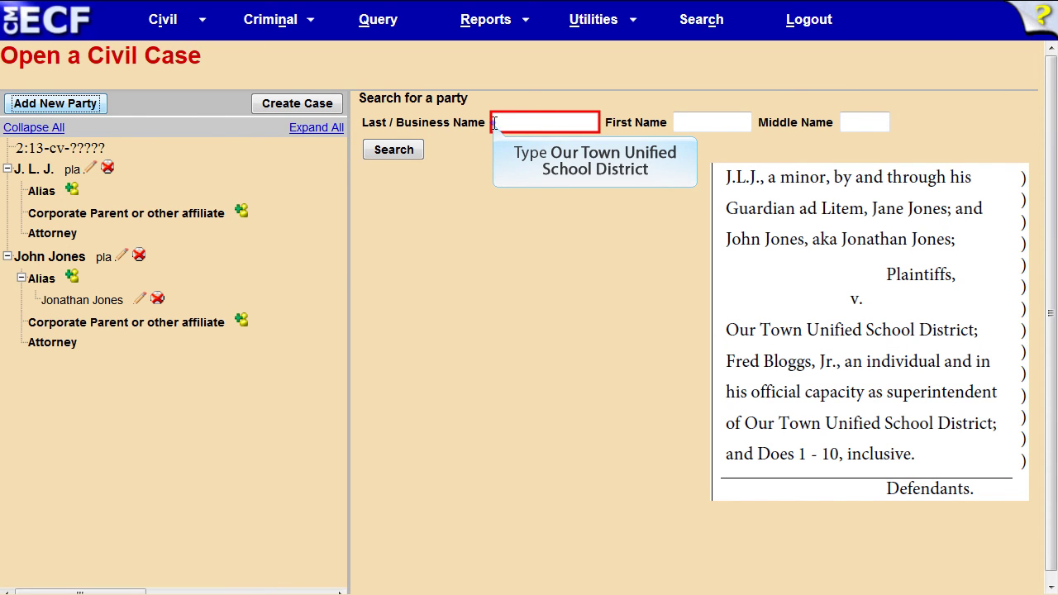
type("Our Town Unified")
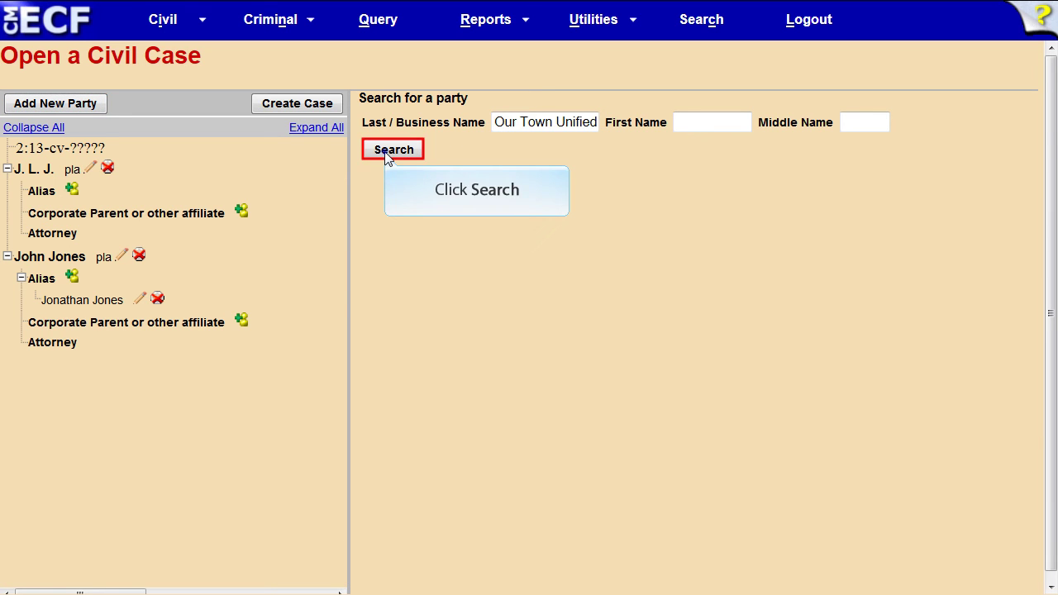
left_click(389, 152)
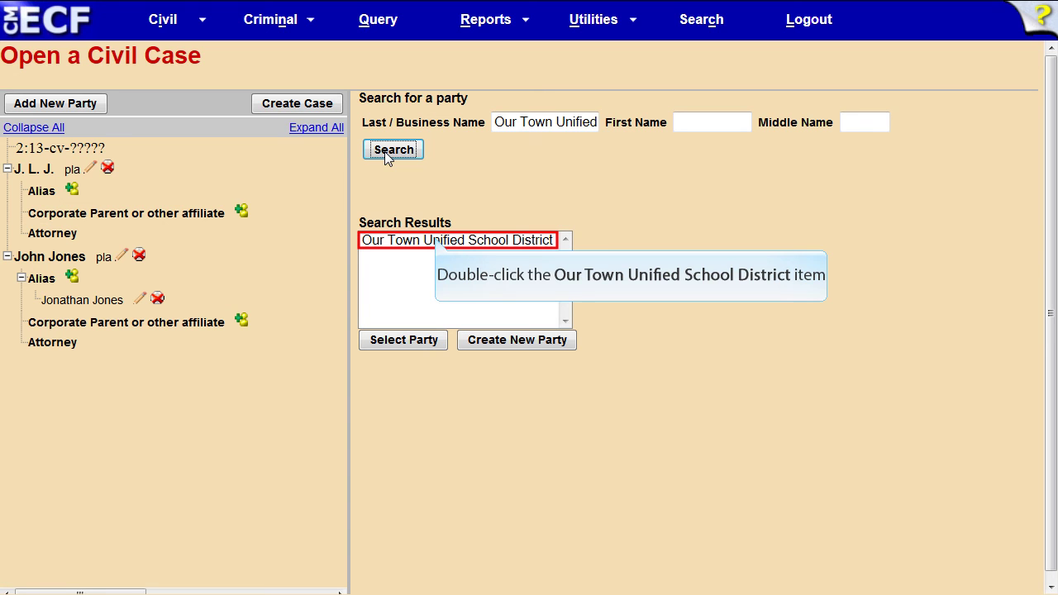
double_click(438, 241)
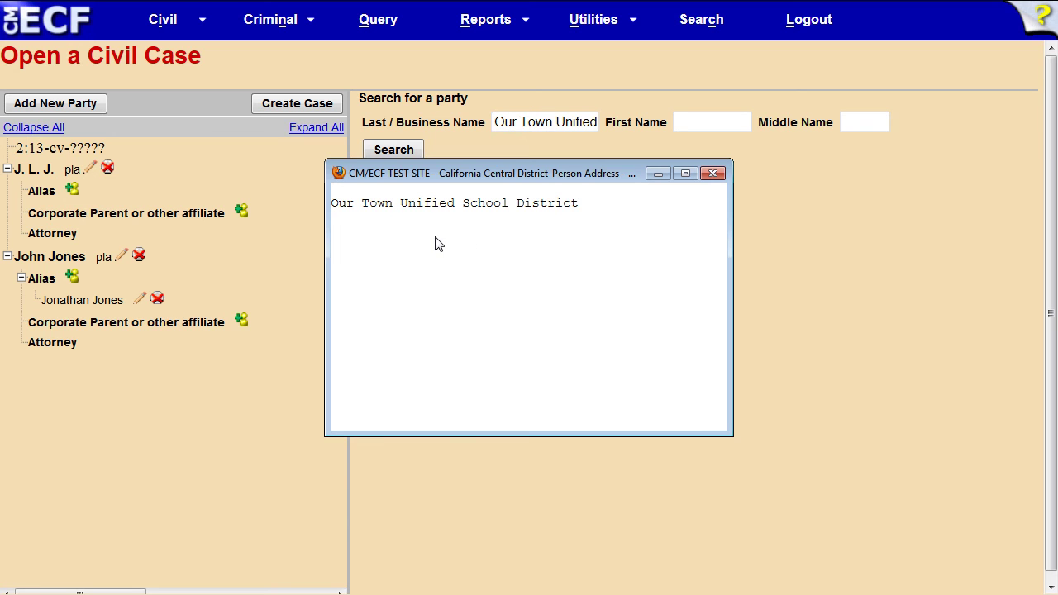
left_click(712, 174)
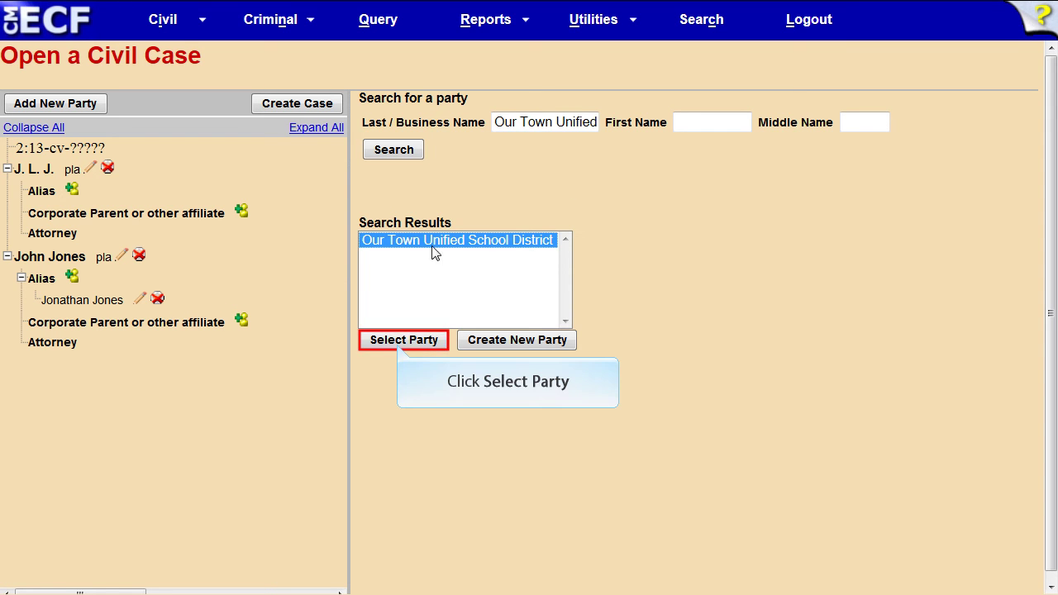
left_click(400, 345)
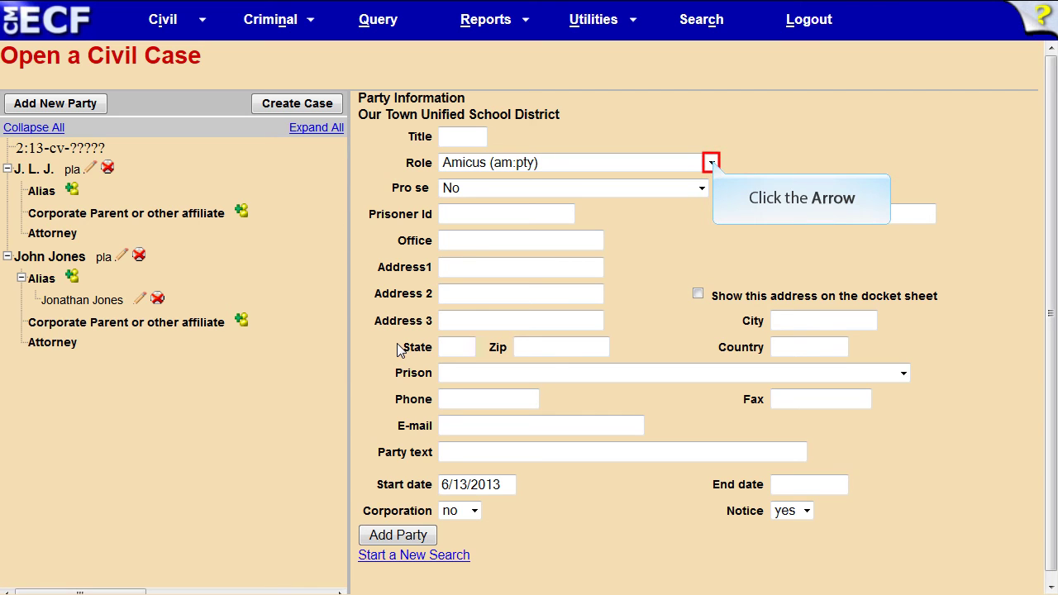
Step: Give the school district the Defendant (dft:pty) role and add it to the case
left_click(711, 163)
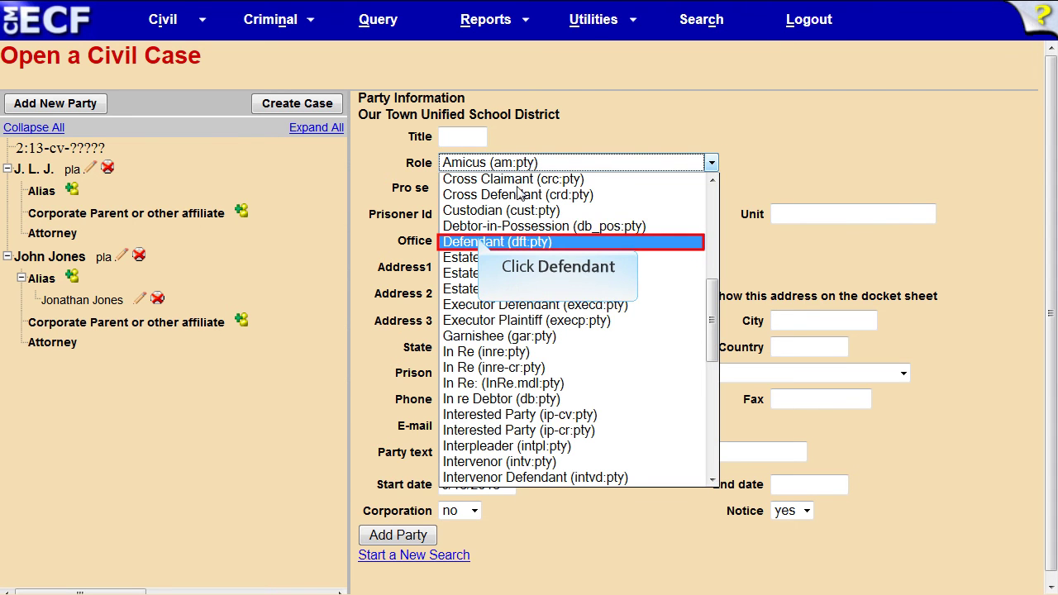
left_click(481, 243)
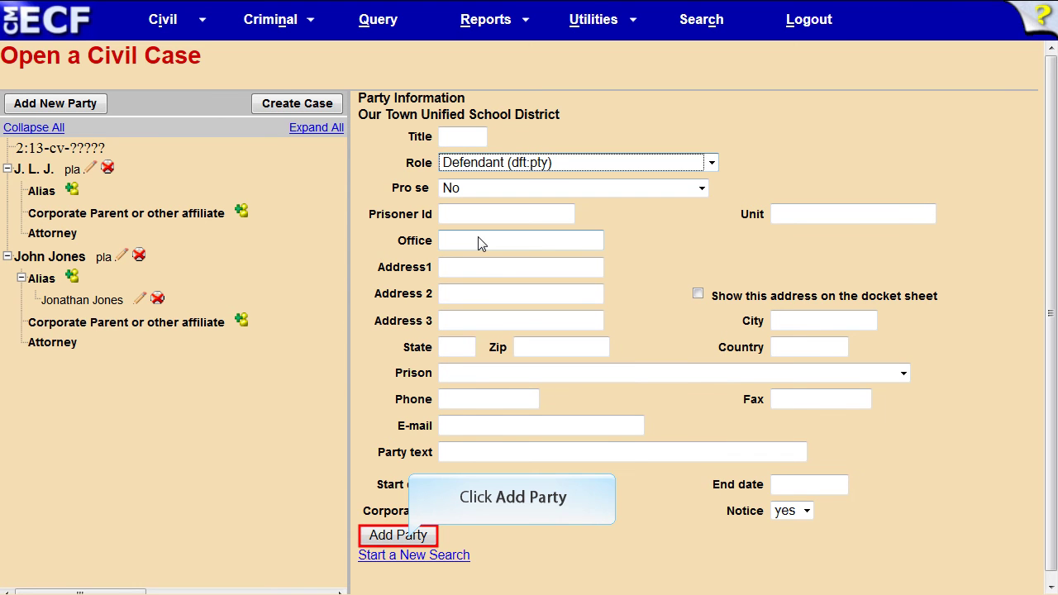
left_click(408, 537)
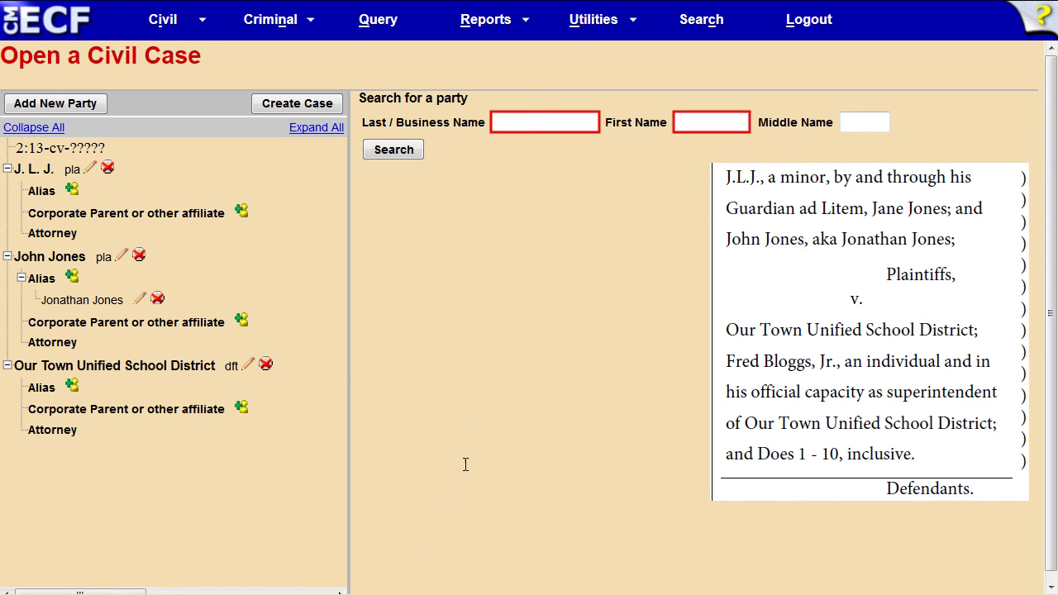
Step: Search parties by the superintendent's last and first name and start a new party record
left_click(493, 120)
type("Bloggs")
key("Tab")
type("Fred")
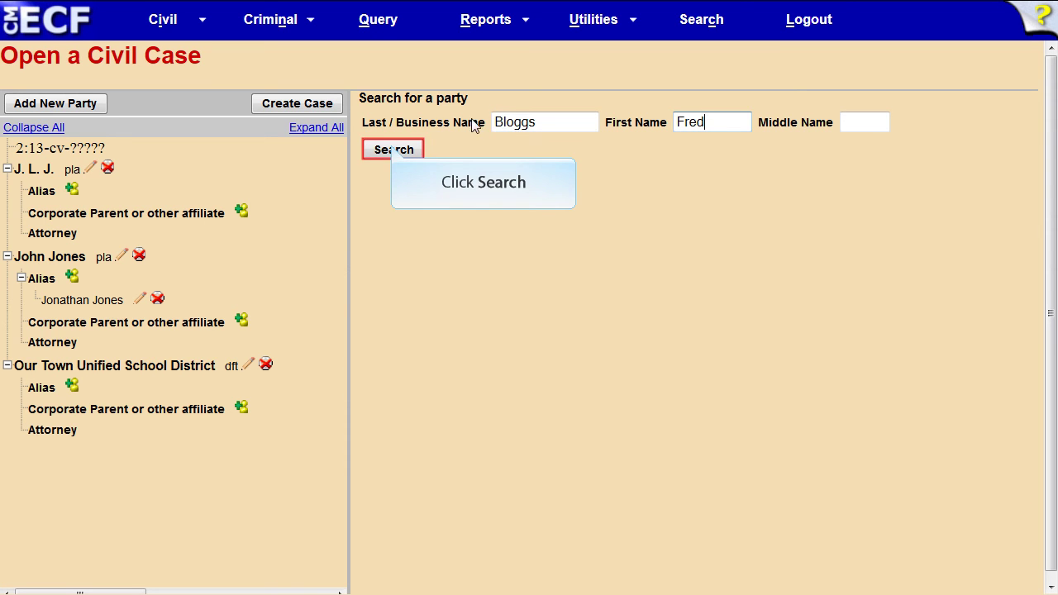
left_click(395, 150)
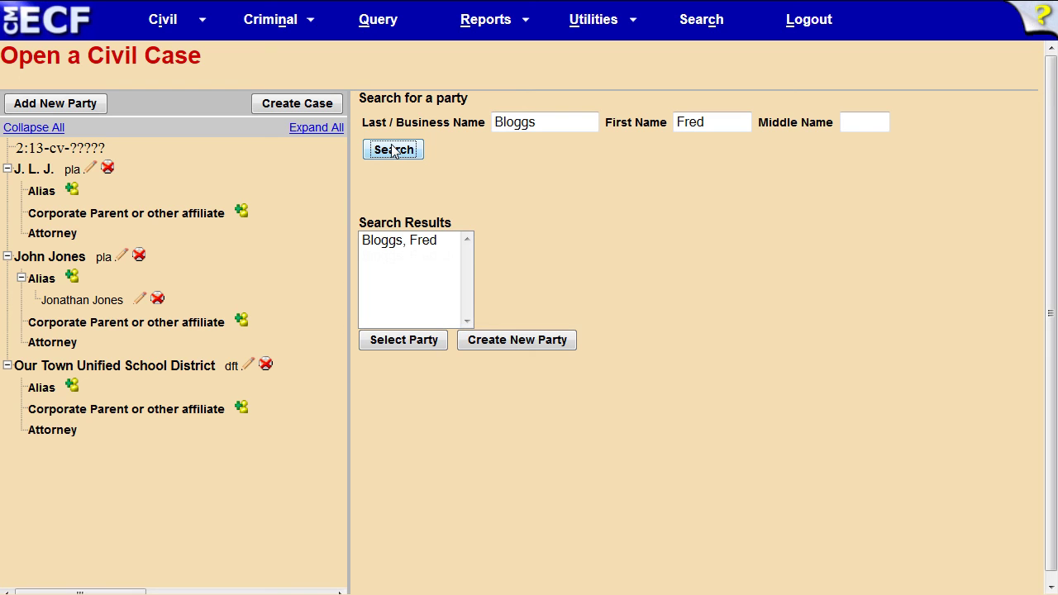
left_click(508, 339)
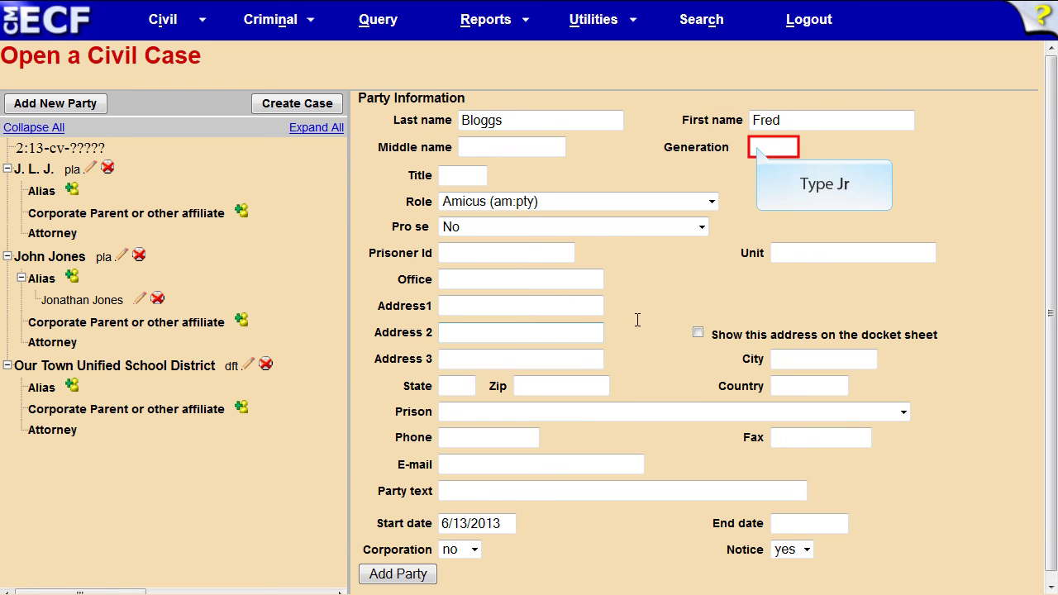
Step: Add him with generation Jr, role Defendant, and party text 'an individual'
left_click(757, 147)
type("Jr")
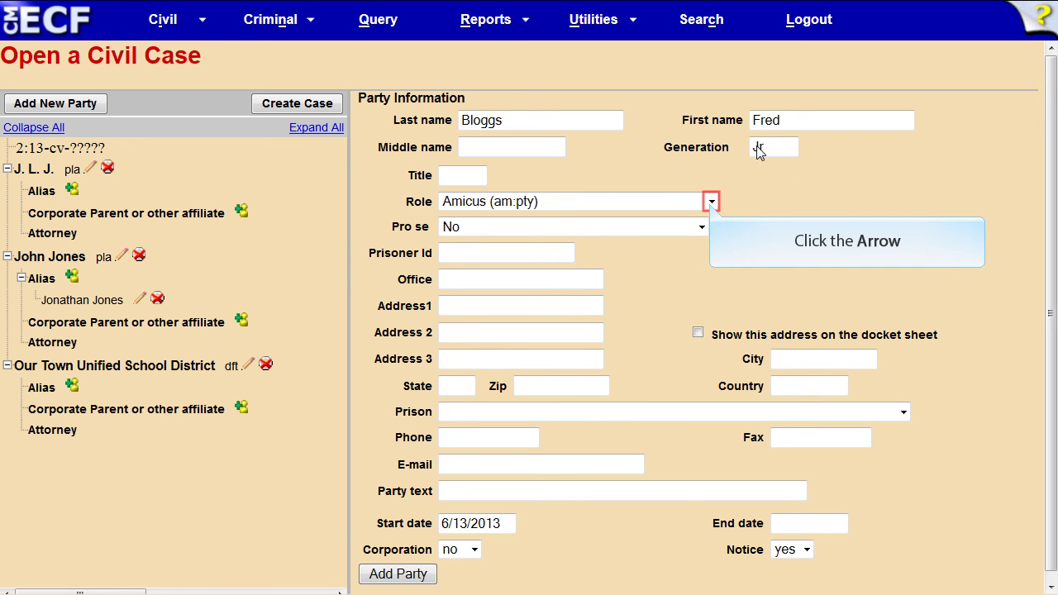
left_click(711, 201)
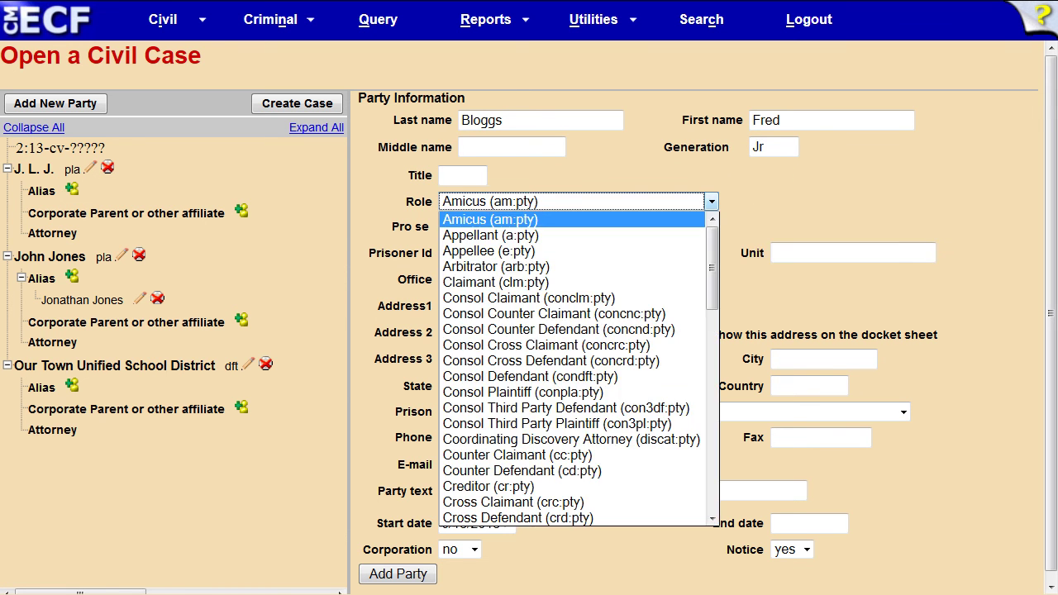
type("def")
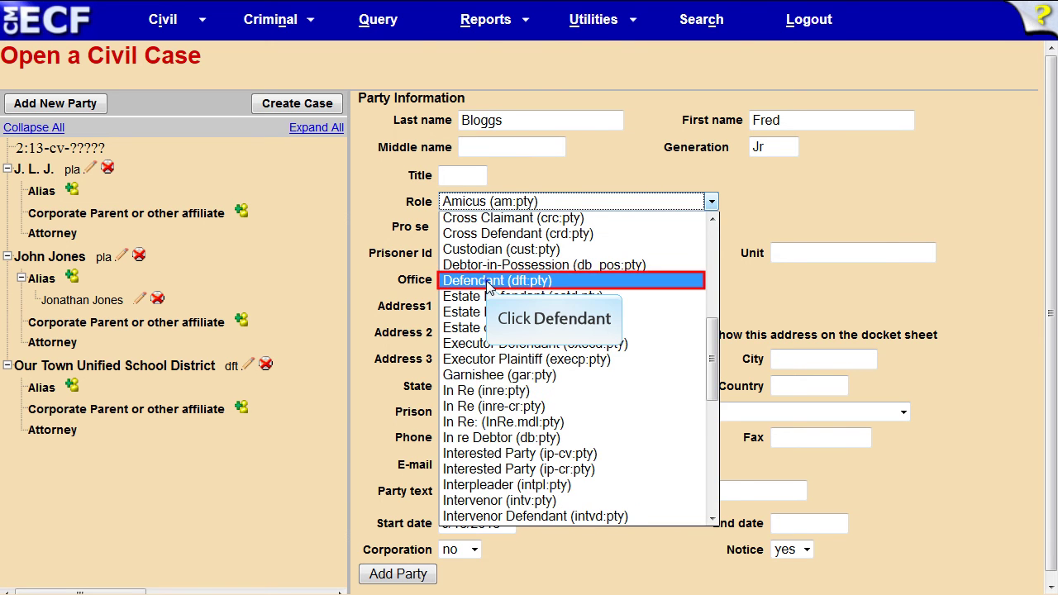
left_click(488, 281)
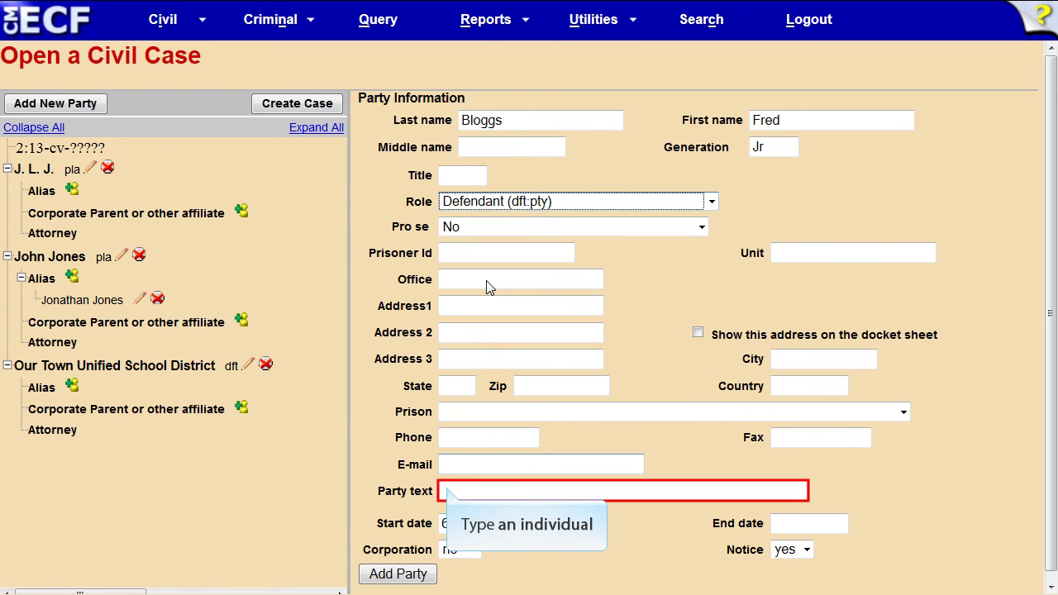
left_click(449, 491)
type("an individual")
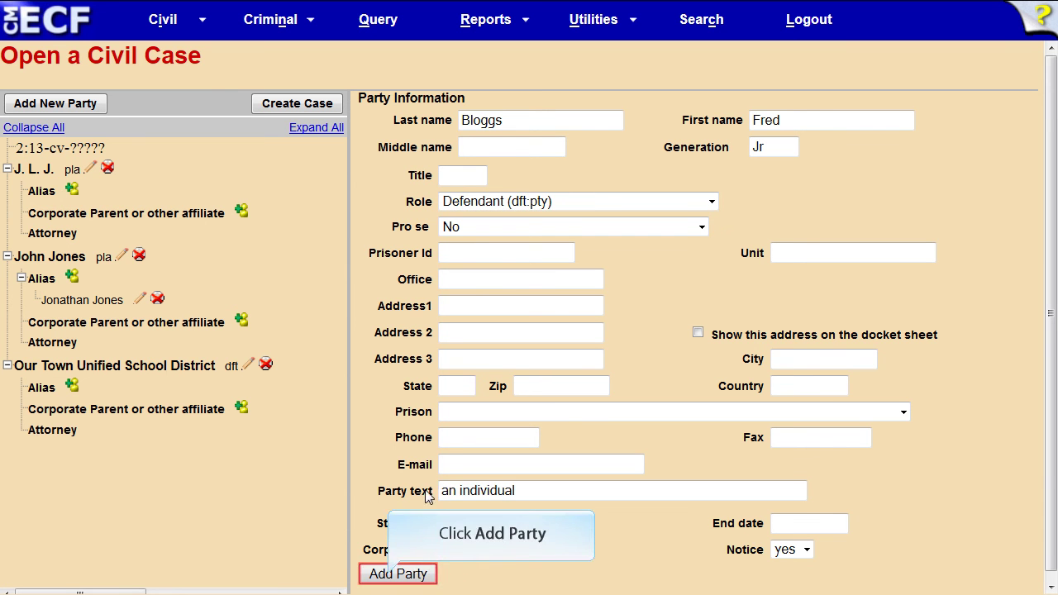
left_click(398, 574)
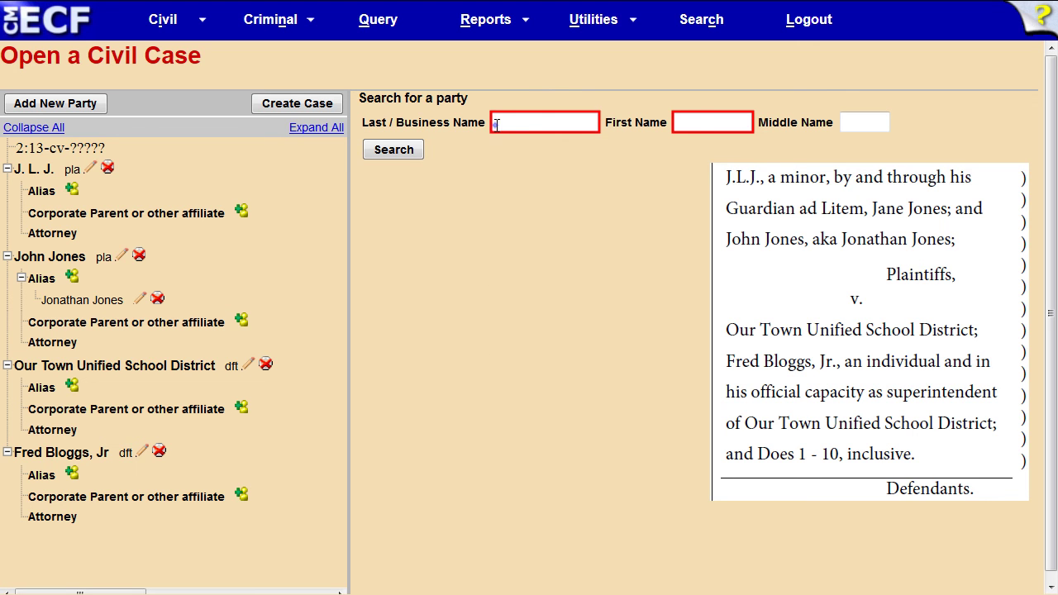
Step: Search the superintendent's name again and select the existing Jr party record
left_click(495, 123)
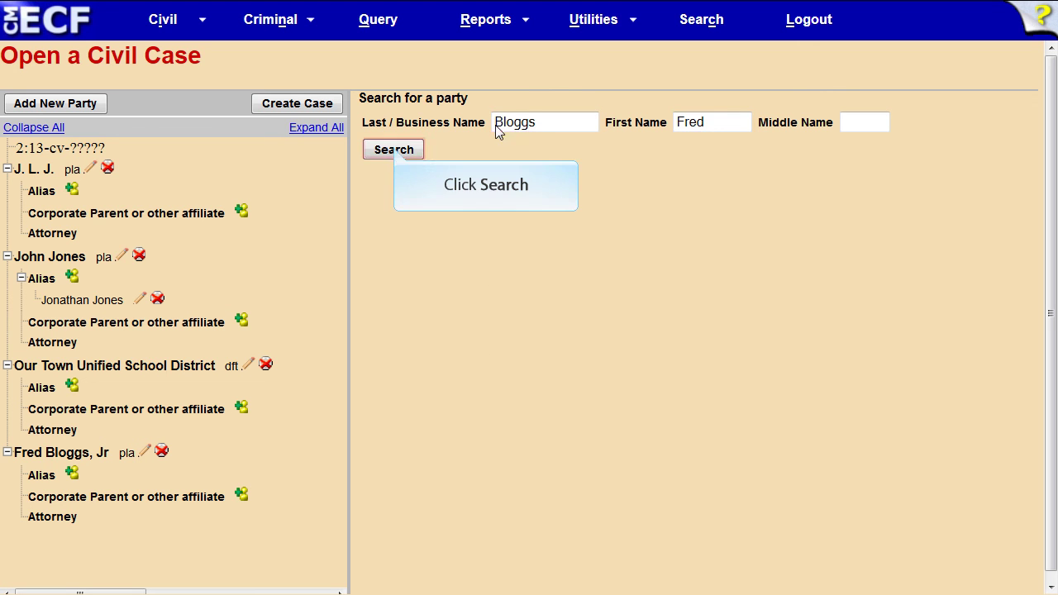
left_click(393, 150)
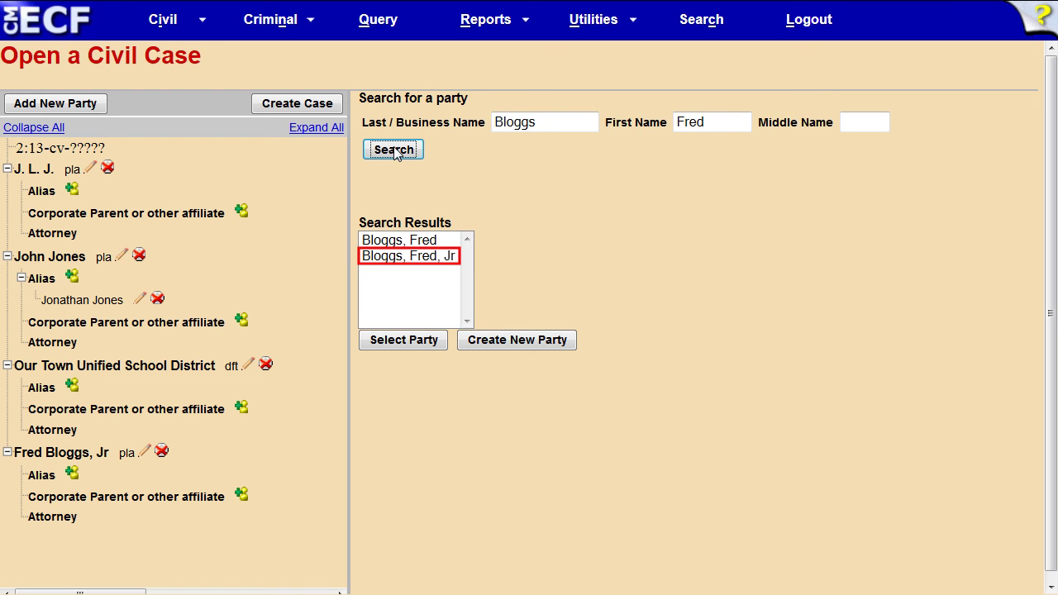
left_click(413, 257)
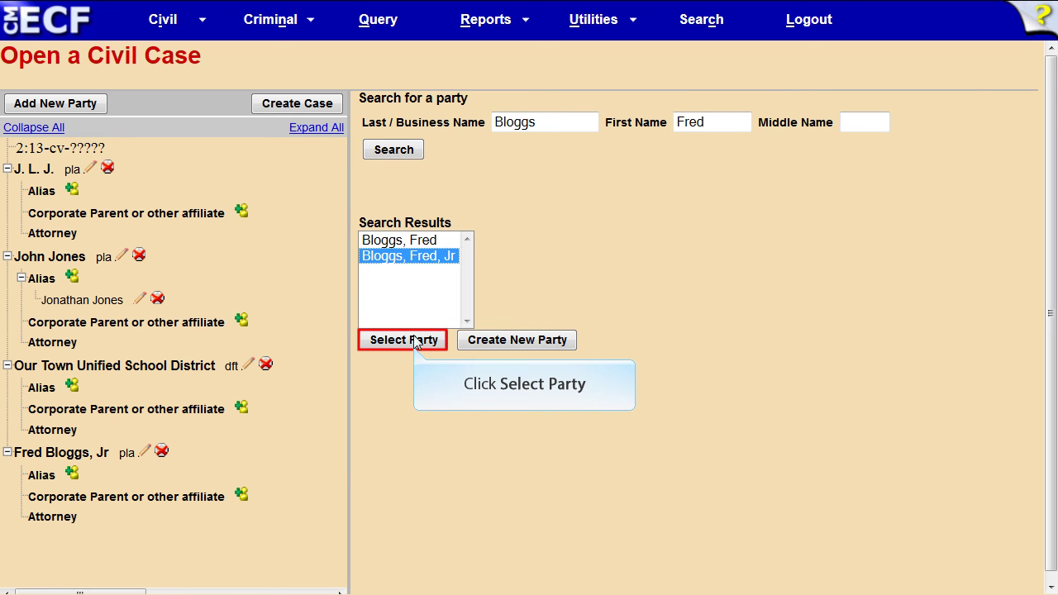
left_click(413, 343)
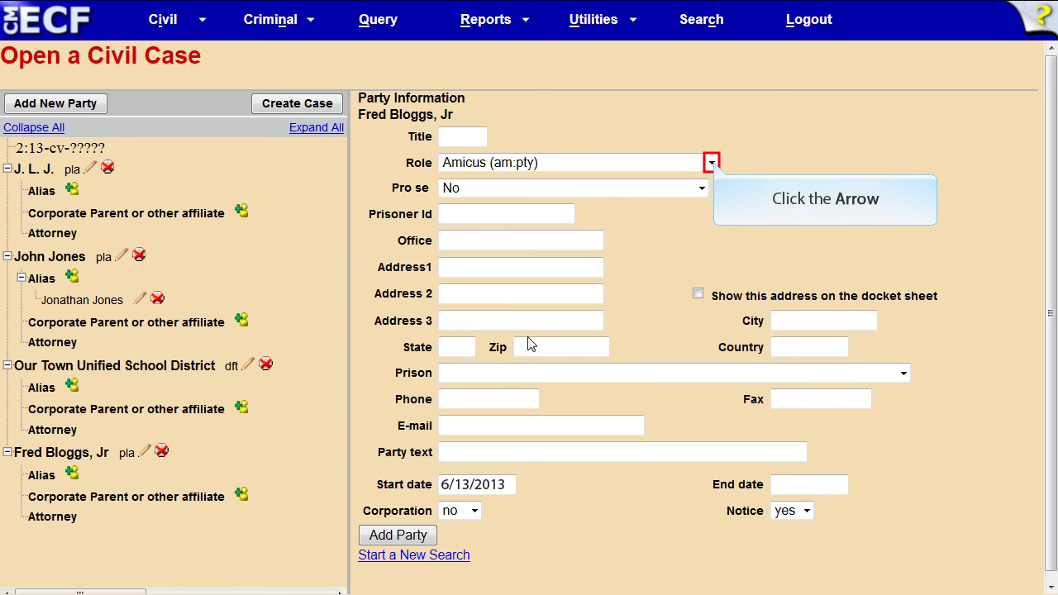
Step: Add him as Defendant with text 'in his official capacity as Superintendent of Our Town Unified School District'
left_click(711, 163)
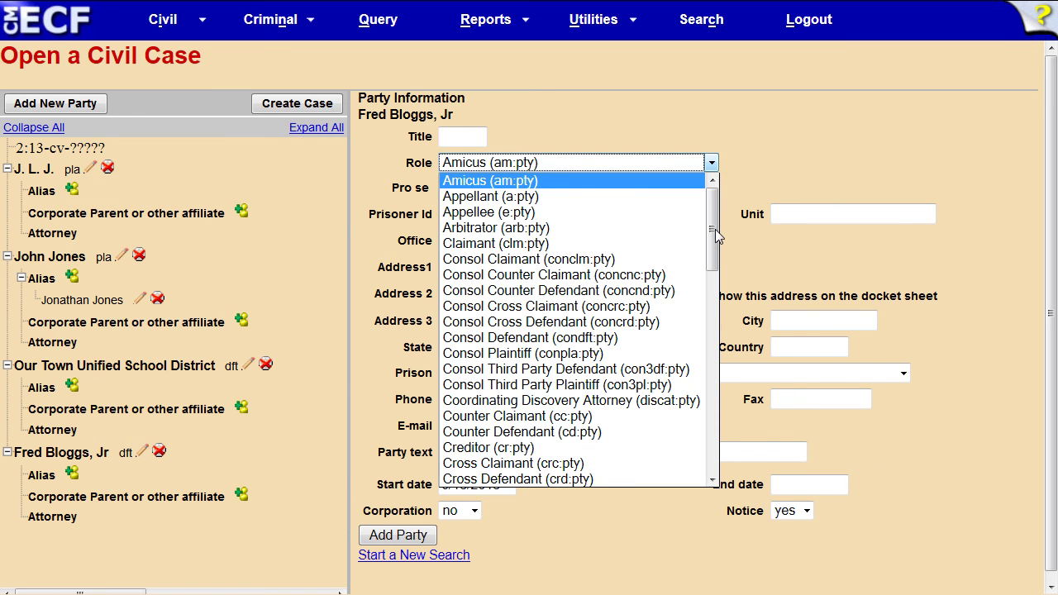
scroll(714, 229, "down", 7)
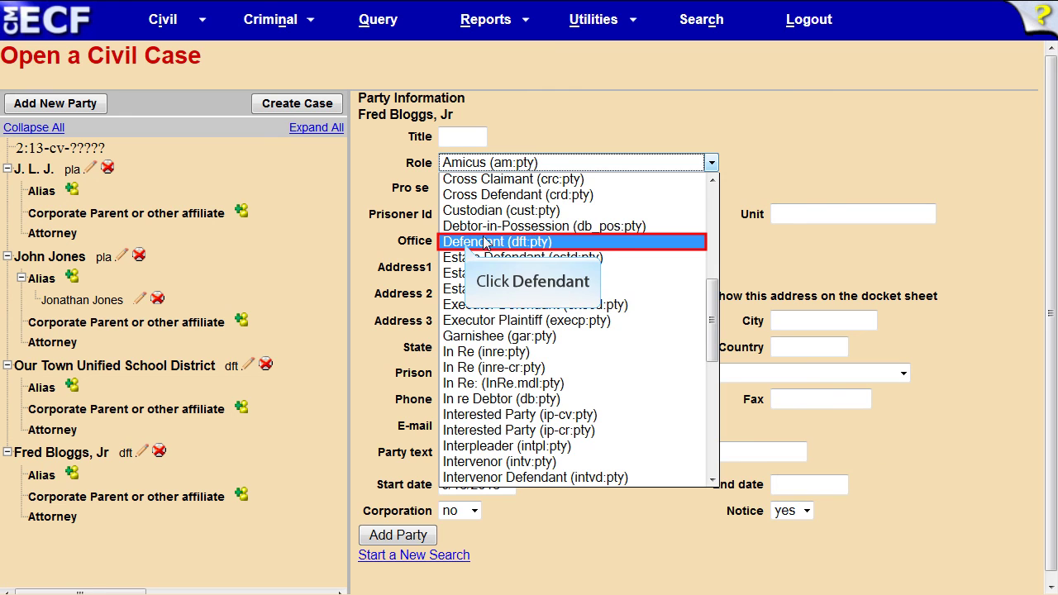
left_click(465, 244)
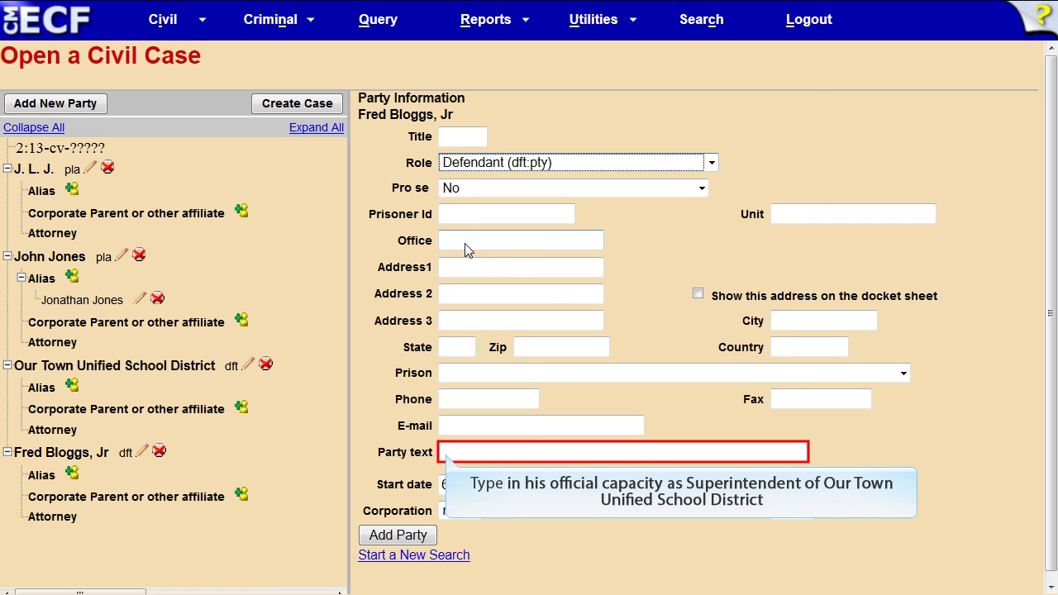
left_click(446, 453)
type("in his official capacity as Superintendent of Our Town Unified School District")
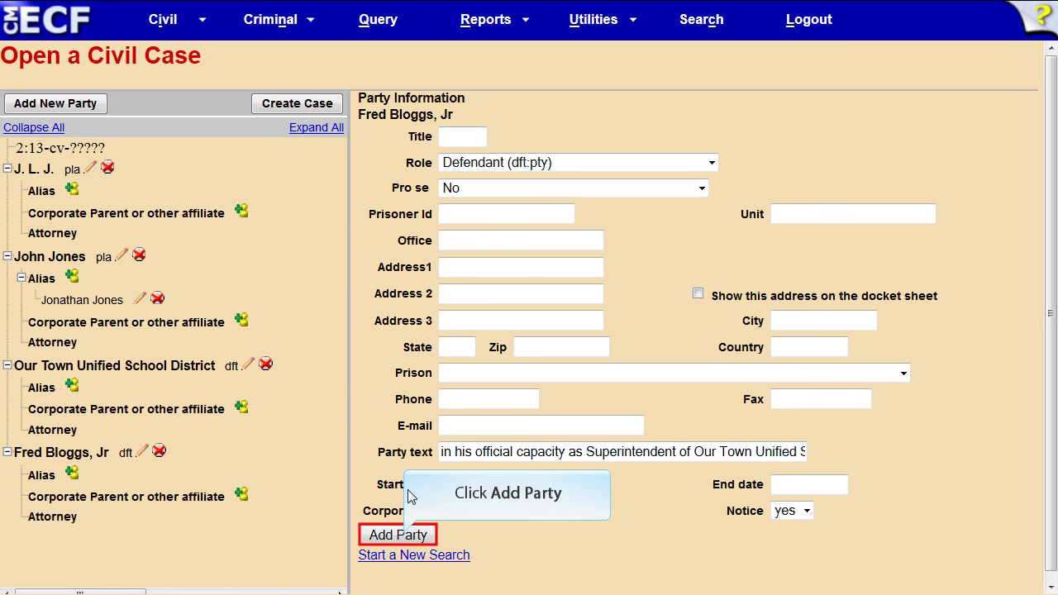
left_click(398, 536)
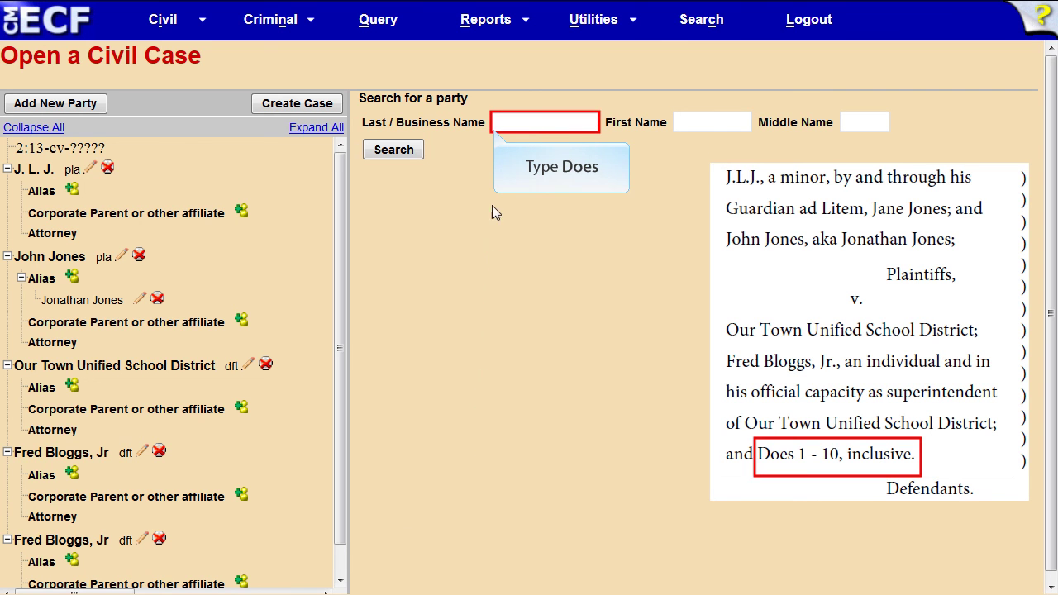
Step: Search for the existing Does party, check its address details, and select that record
type("Does")
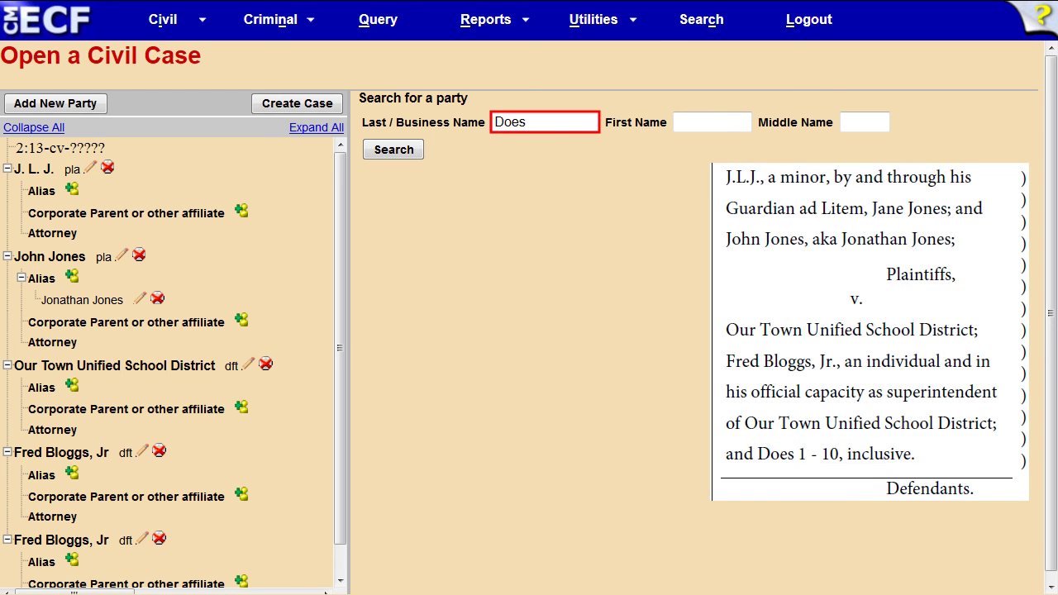
left_click(393, 149)
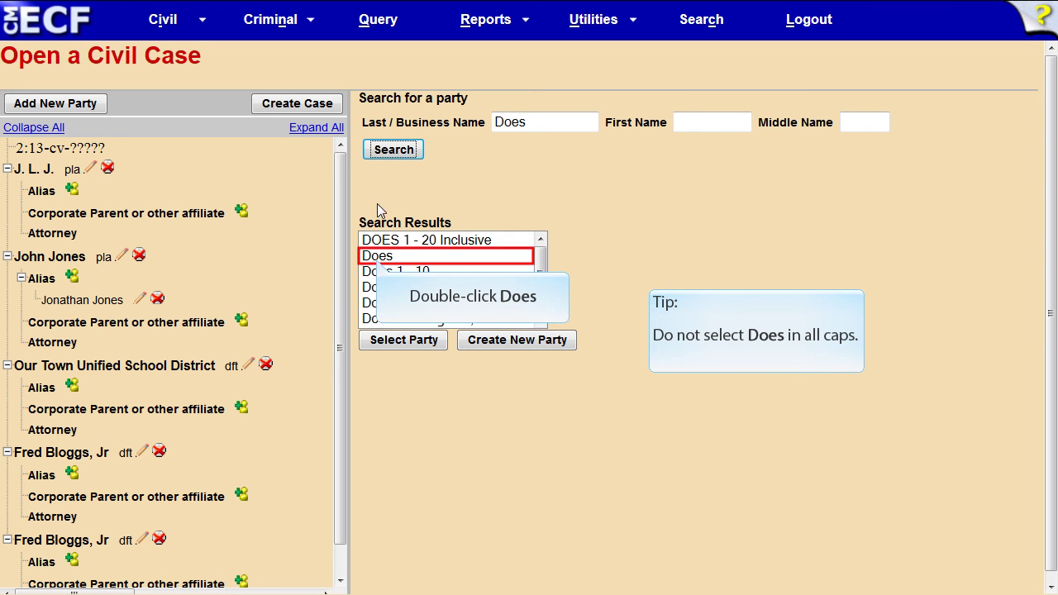
double_click(379, 256)
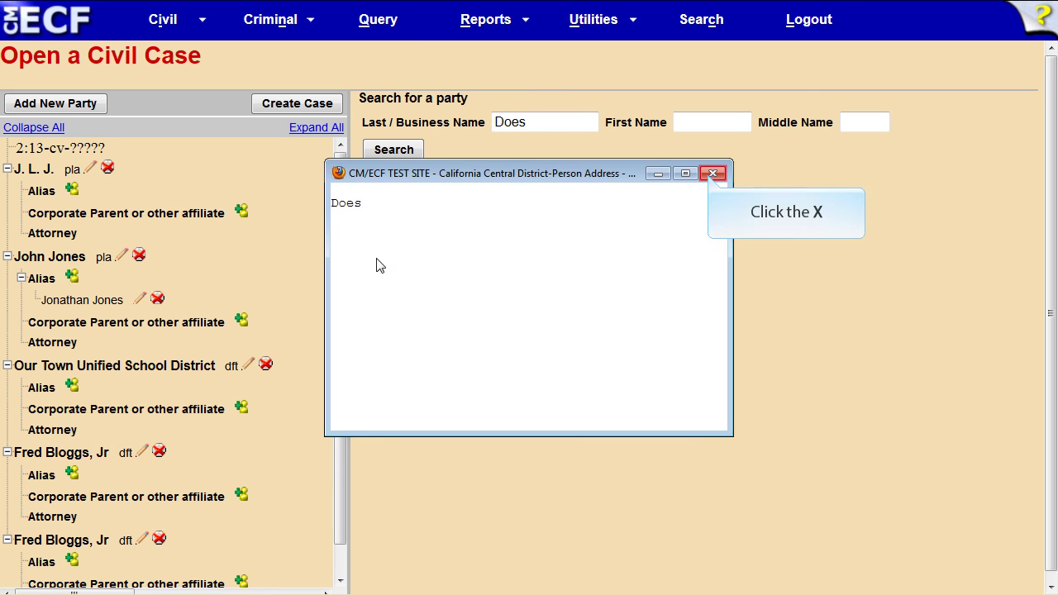
left_click(711, 174)
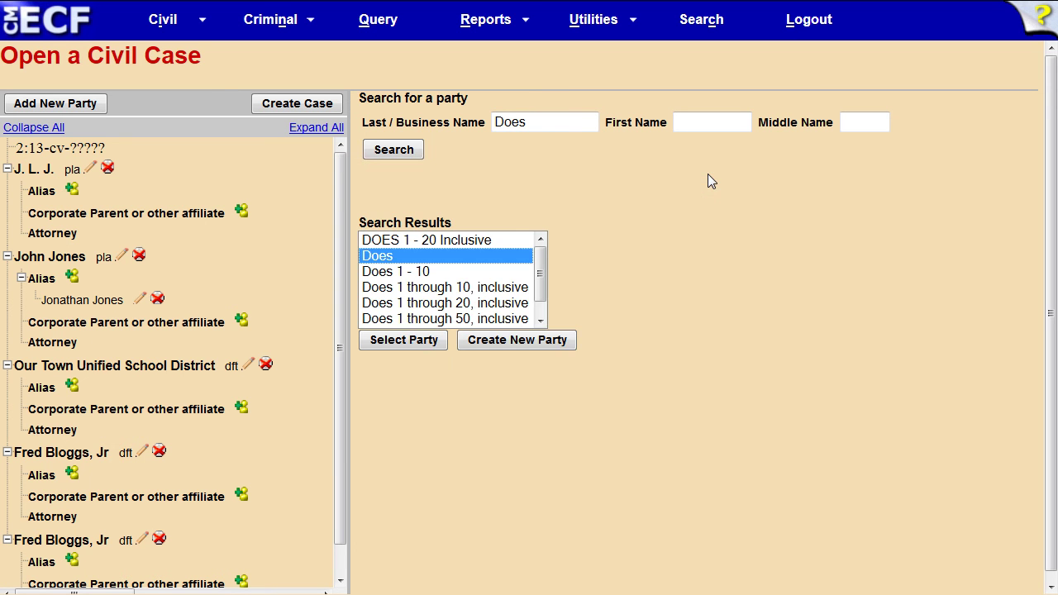
left_click(405, 339)
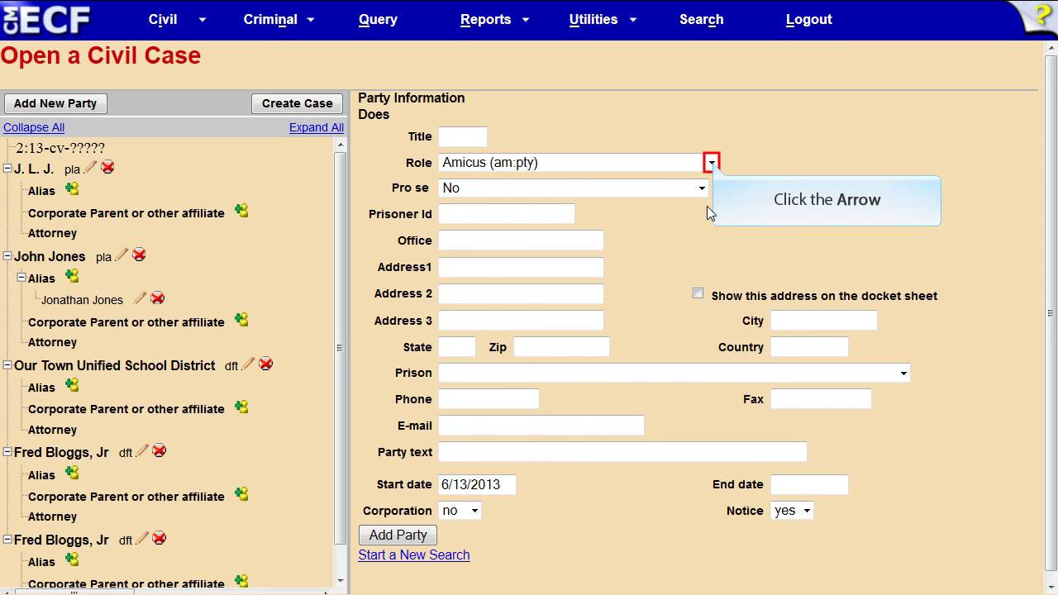
Step: Add Does to the case as Defendant with party text '1 - 10, inclusive'
left_click(711, 162)
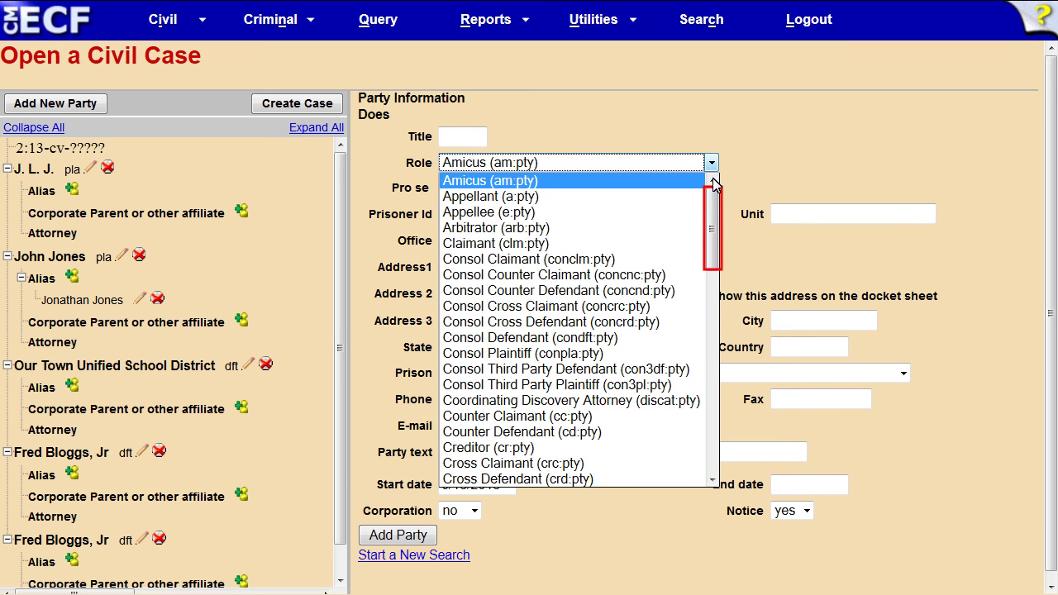
left_click_drag(715, 235, 715, 329)
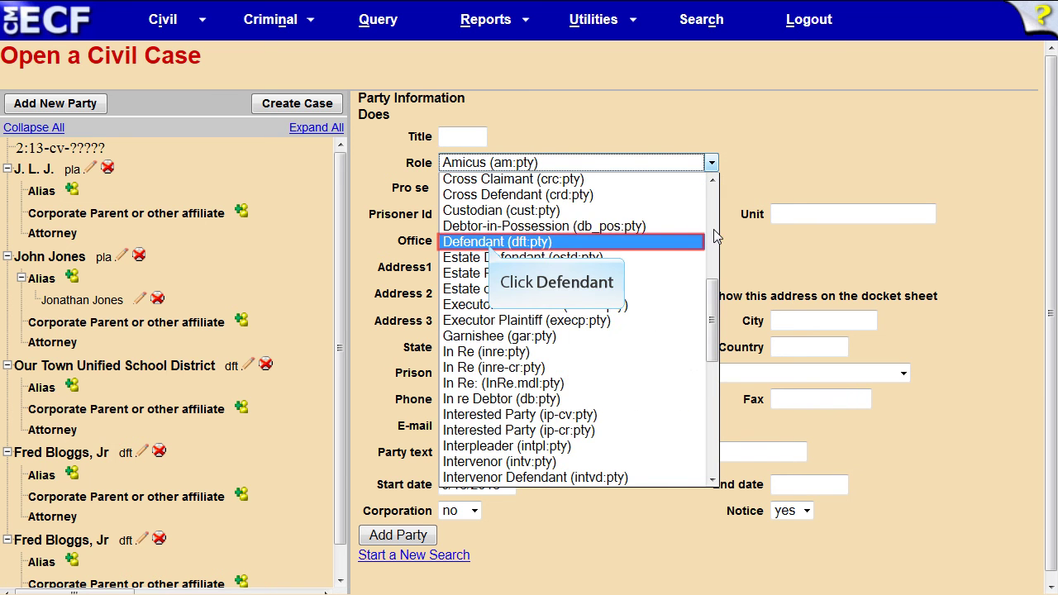
left_click(490, 242)
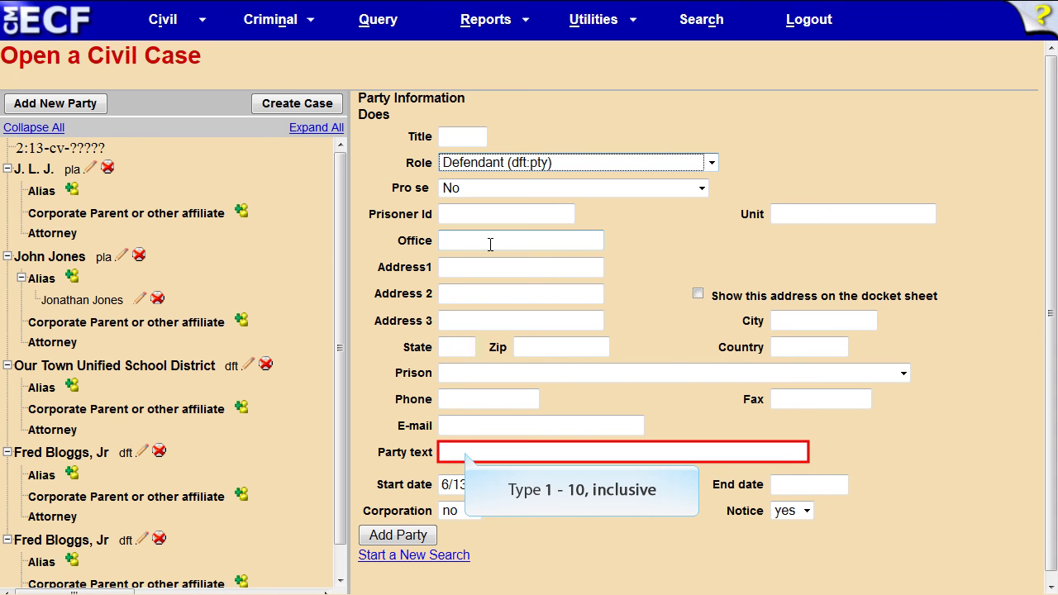
left_click(467, 452)
type("1 - 10, inclusive")
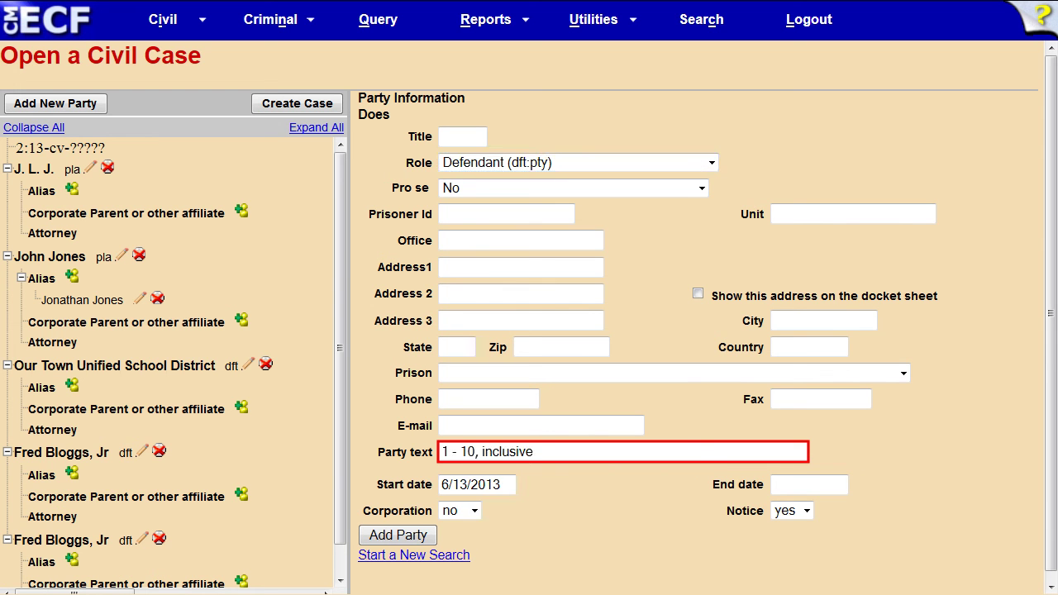
left_click(398, 536)
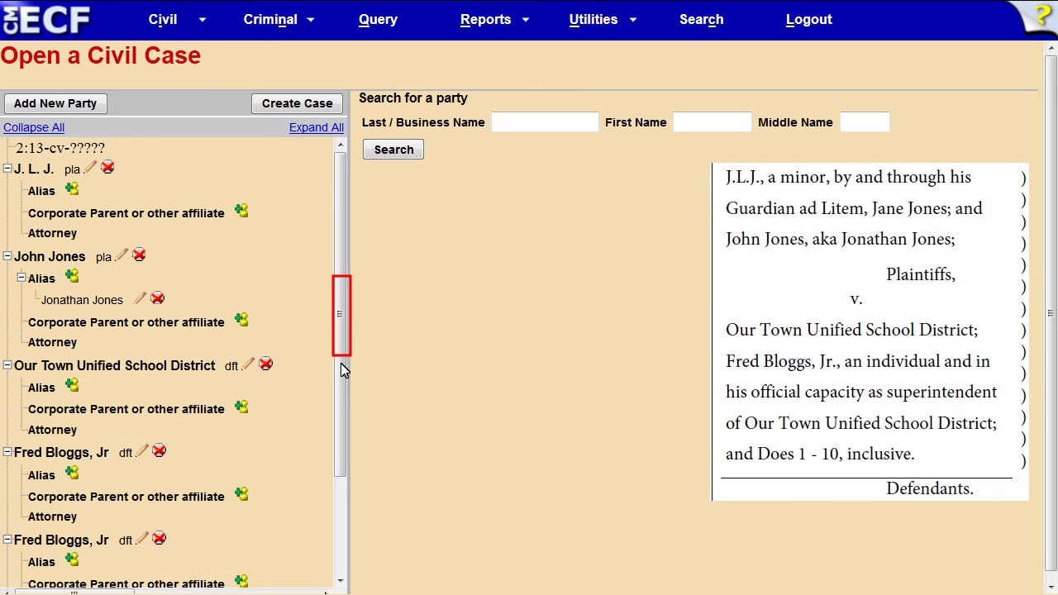
left_click_drag(340, 321, 340, 416)
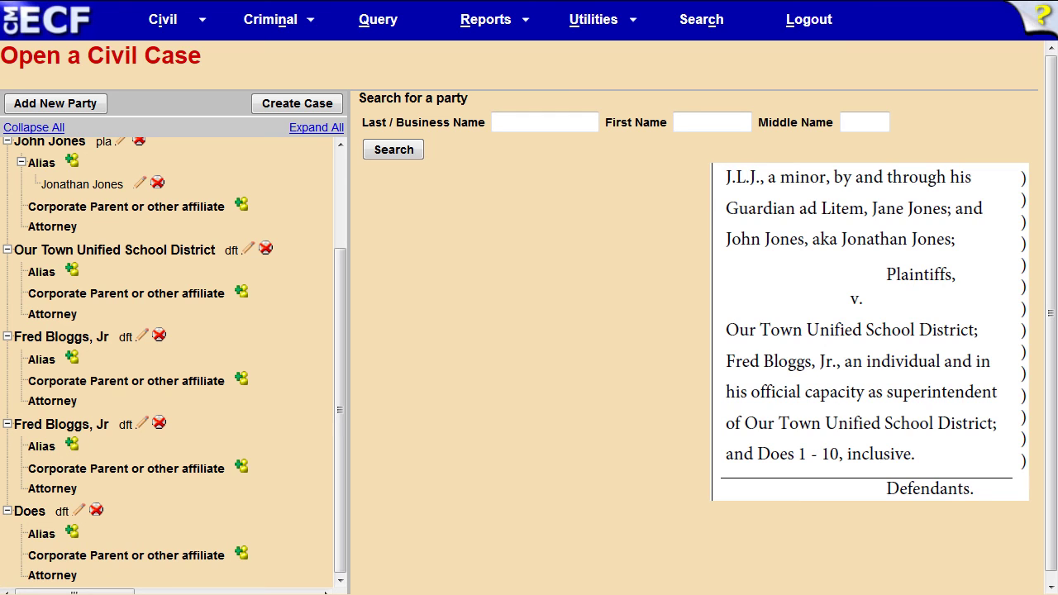